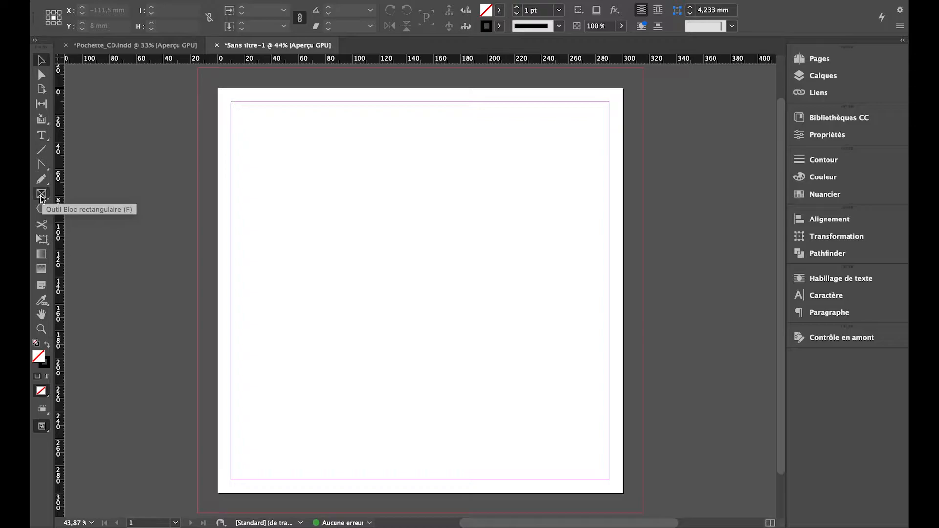
# - Draw a rectangular frame covering the whole page and extending past its edges, about 306.5 mm wide and 309.5 mm high
pyautogui.click(41, 195)
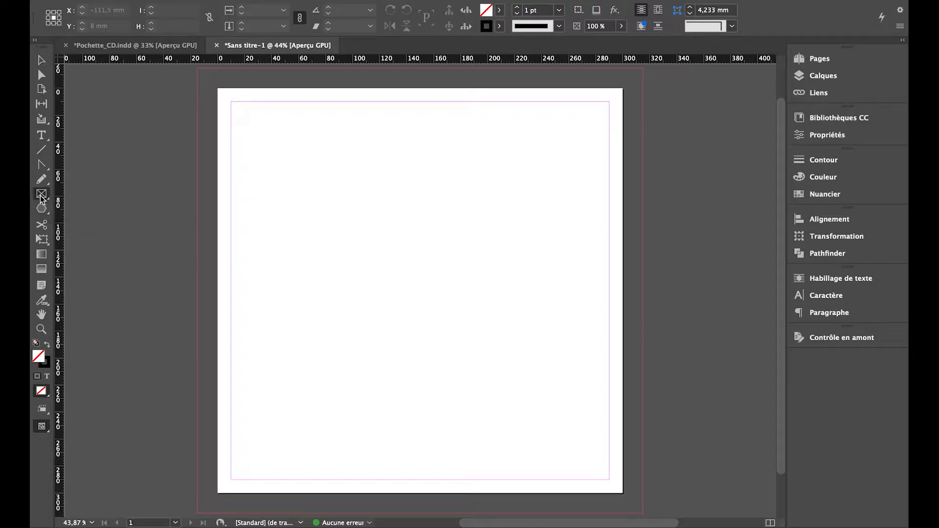
pyautogui.moveTo(211, 81); pyautogui.dragTo(477, 262)
pyautogui.click(41, 60)
pyautogui.moveTo(478, 261); pyautogui.dragTo(625, 499)
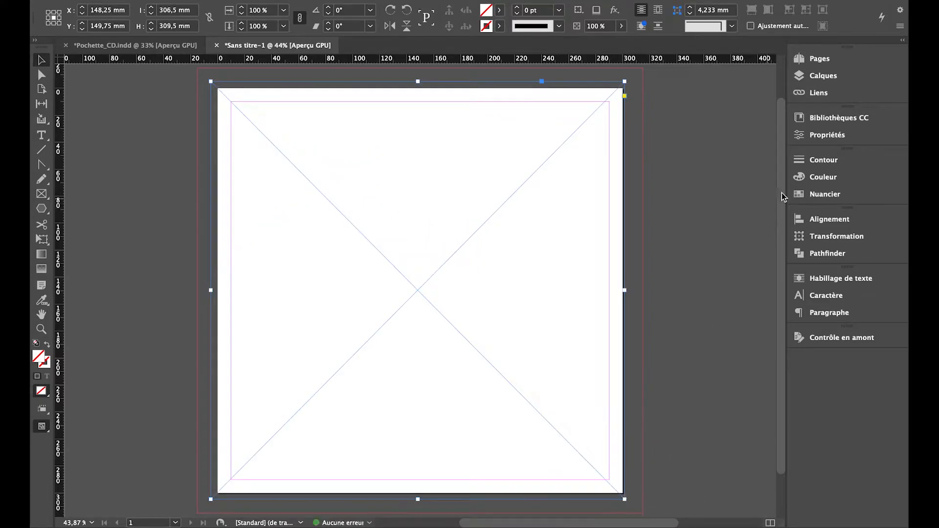
# - Fill the page-sized frame with 100% black and deselect it
pyautogui.click(823, 178)
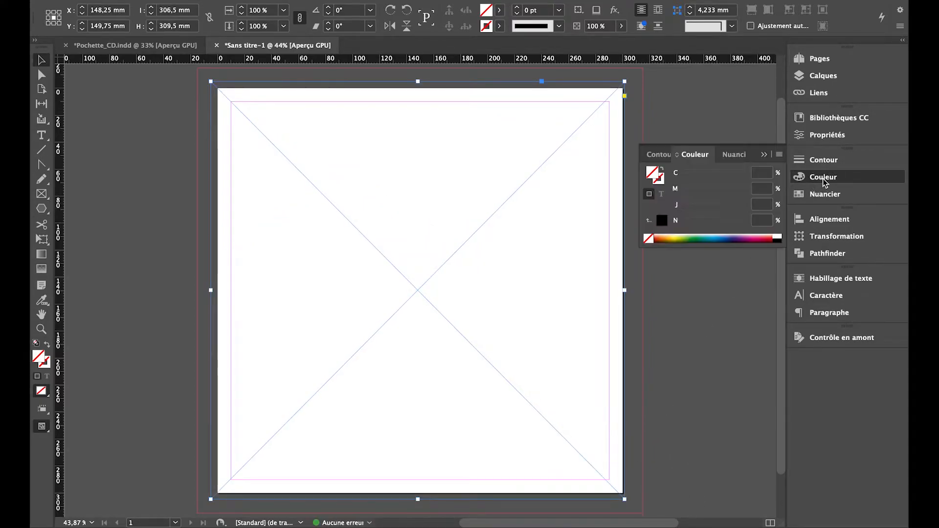
pyautogui.click(661, 220)
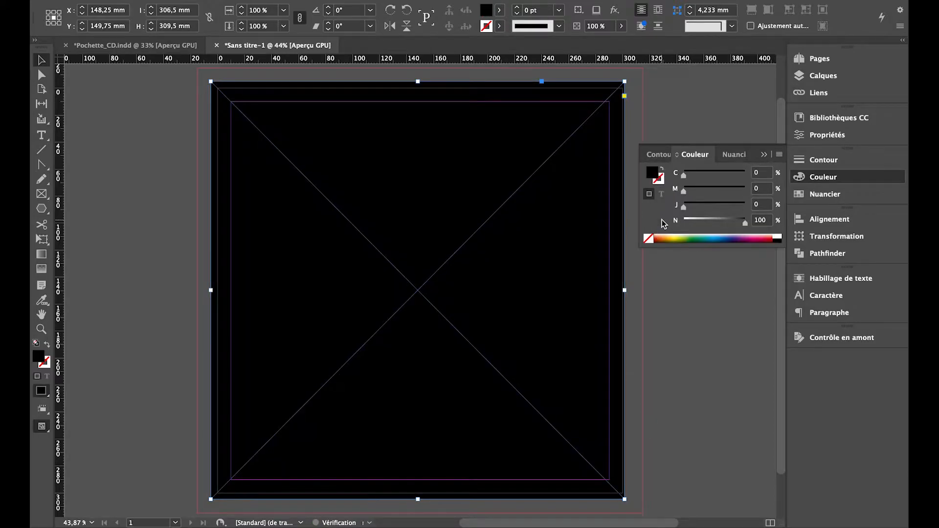
pyautogui.click(764, 156)
pyautogui.click(746, 142)
pyautogui.press('d')
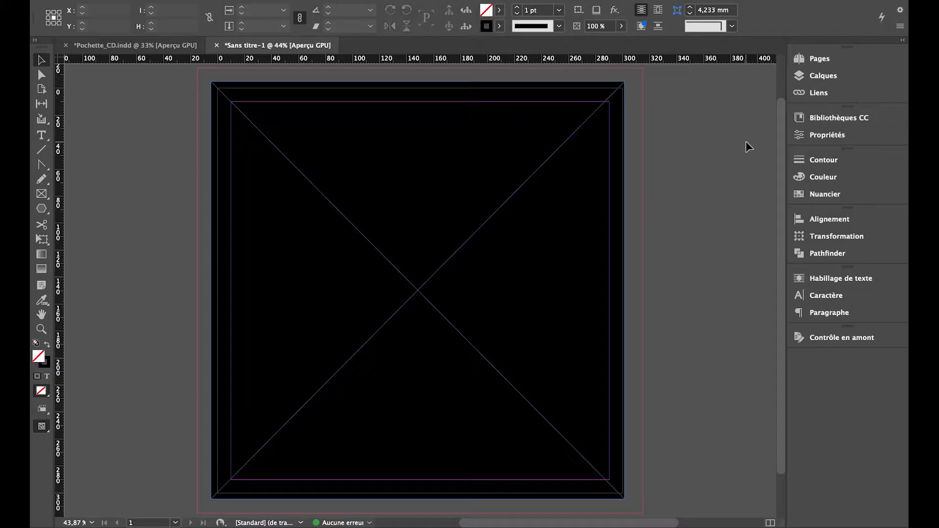
# - Check the black page in preview mode and return to the normal view with guides and frame edges
pyautogui.press('w')
pyautogui.press('w')
pyautogui.press('w')
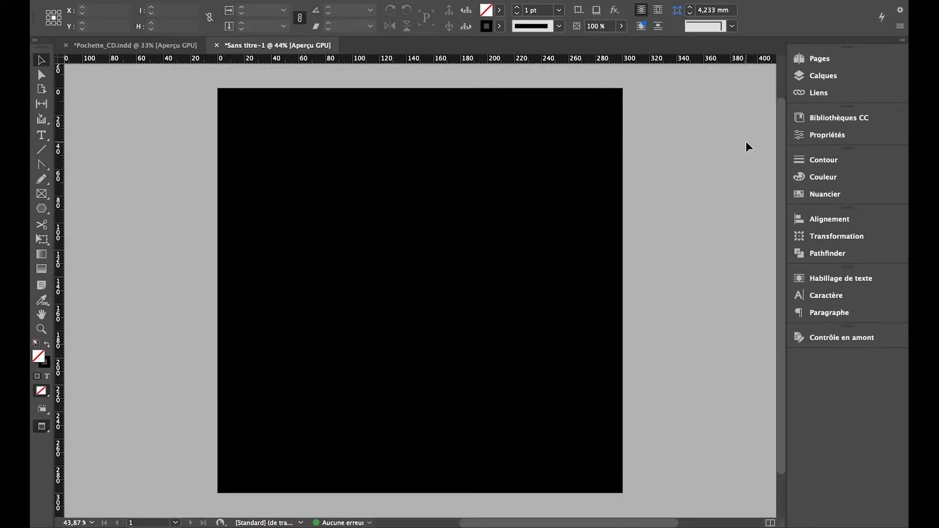
pyautogui.press('w')
pyautogui.press('w')
pyautogui.press('w')
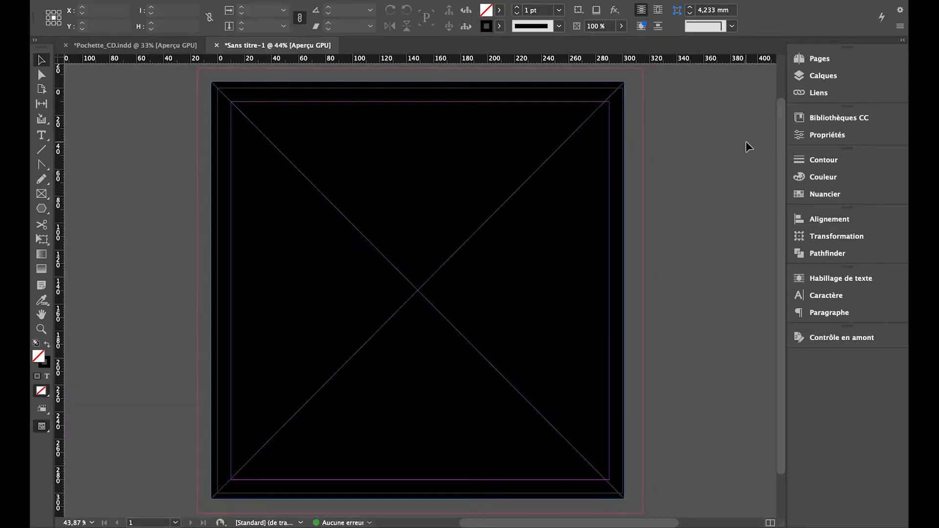
pyautogui.press('w')
pyautogui.press('w')
# - Lock and hide the FOND layer, and make VERSION A the active layer
pyautogui.click(816, 77)
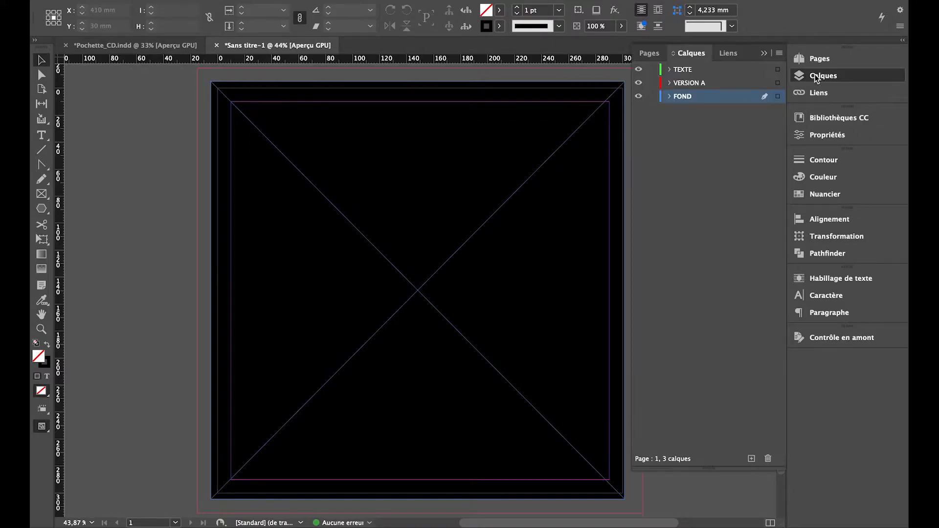
pyautogui.click(653, 98)
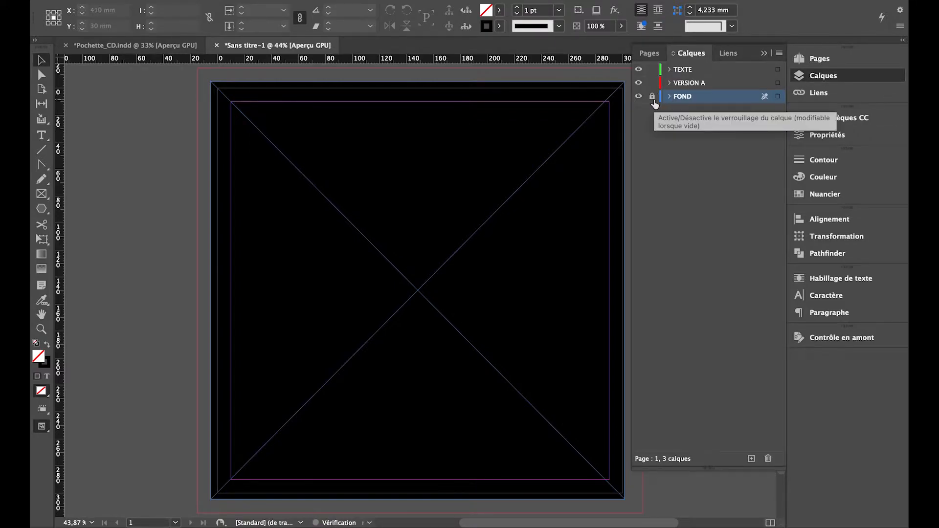
pyautogui.click(639, 97)
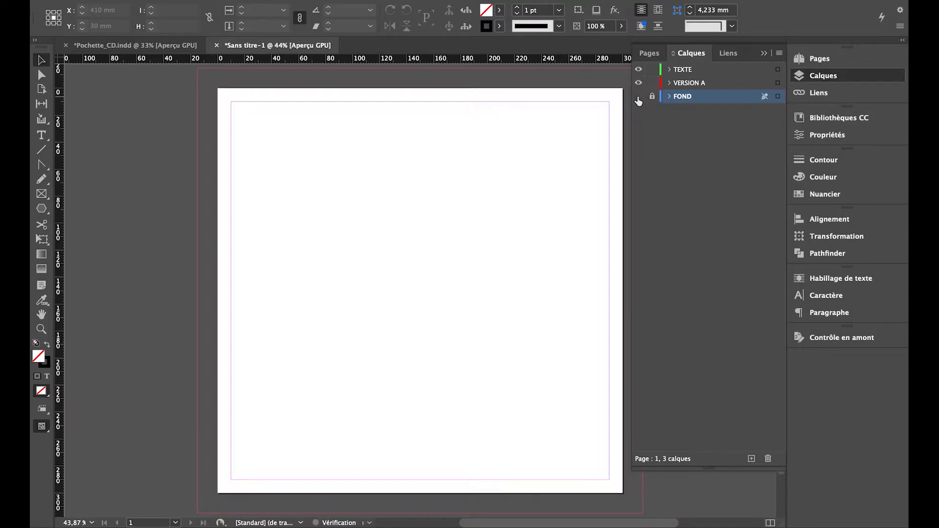
pyautogui.click(714, 85)
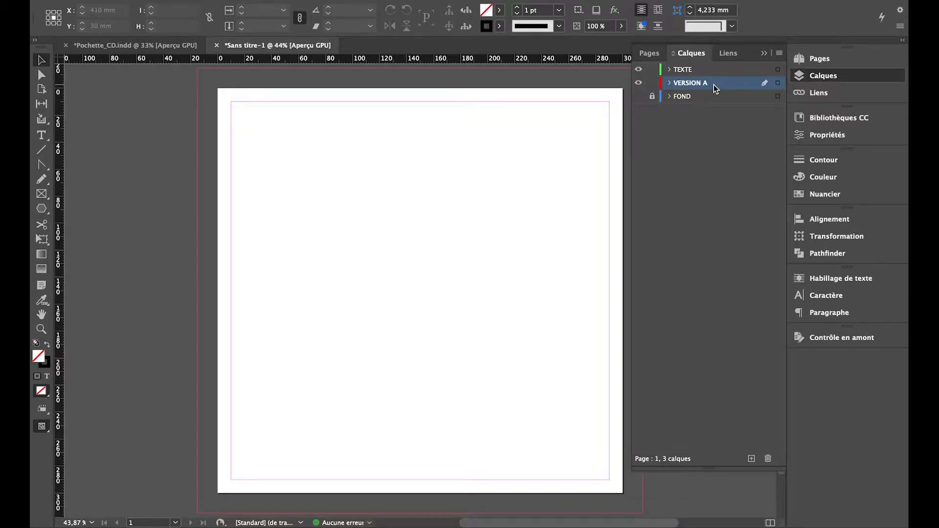
# - Draw a circle about 58.5 mm in diameter with the Ellipse tool, starting at the top-left corner of the page margins
pyautogui.click(43, 198)
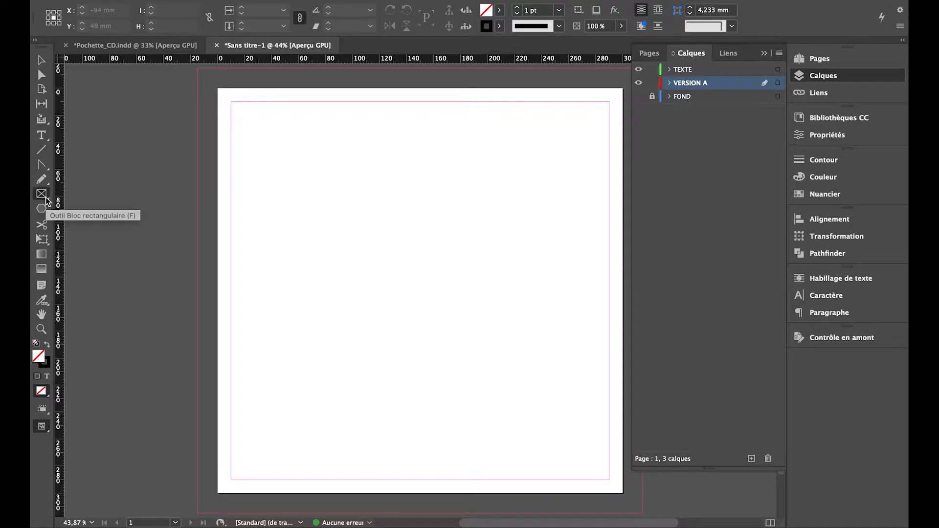
pyautogui.click(42, 210)
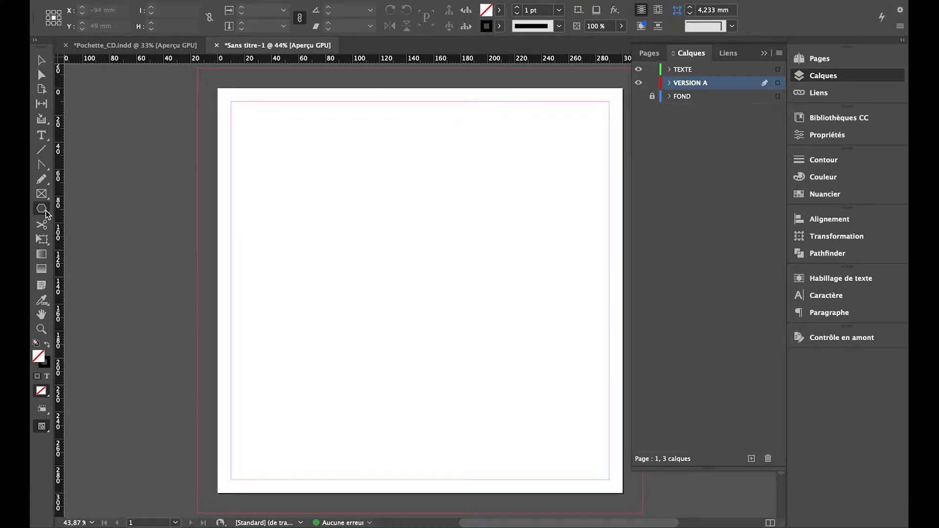
pyautogui.moveTo(46, 213); pyautogui.dragTo(83, 238)
pyautogui.moveTo(232, 101)
pyautogui.mouseDown()
pyautogui.moveTo(292, 166)
pyautogui.moveTo(281, 162)
pyautogui.moveTo(332, 202)
pyautogui.moveTo(247, 130)
pyautogui.moveTo(311, 193)
pyautogui.mouseUp()
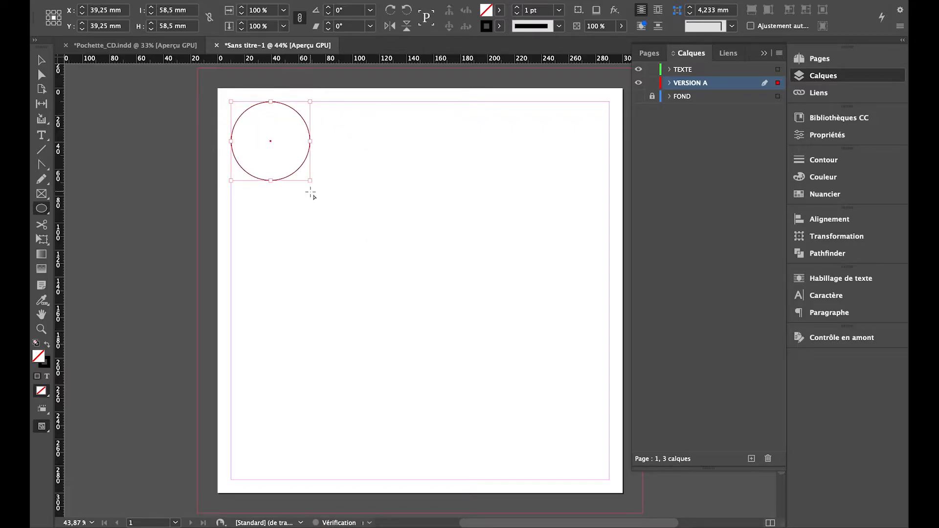
# - Compare with the finished cover in Pochette_CD.indd, and set the new circle's width and height to 60 mm in Sans titre-1
pyautogui.click(147, 45)
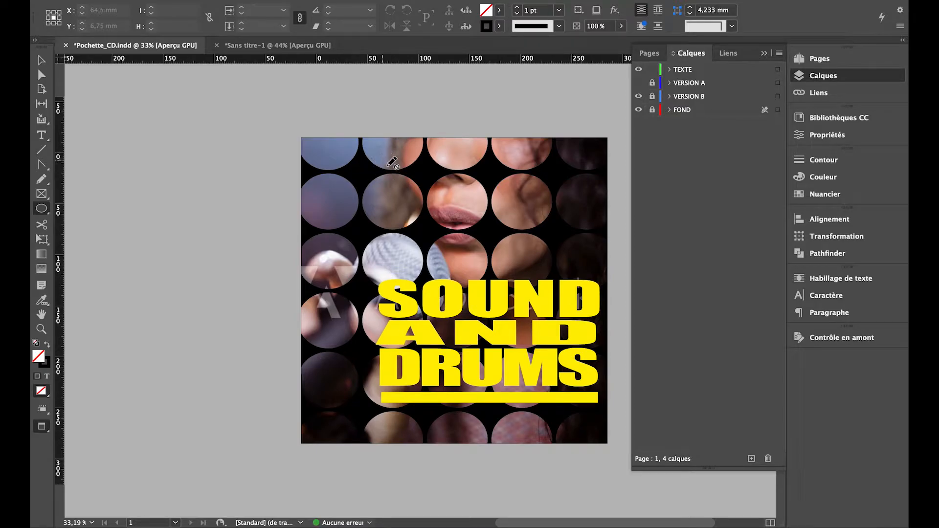
pyautogui.click(251, 48)
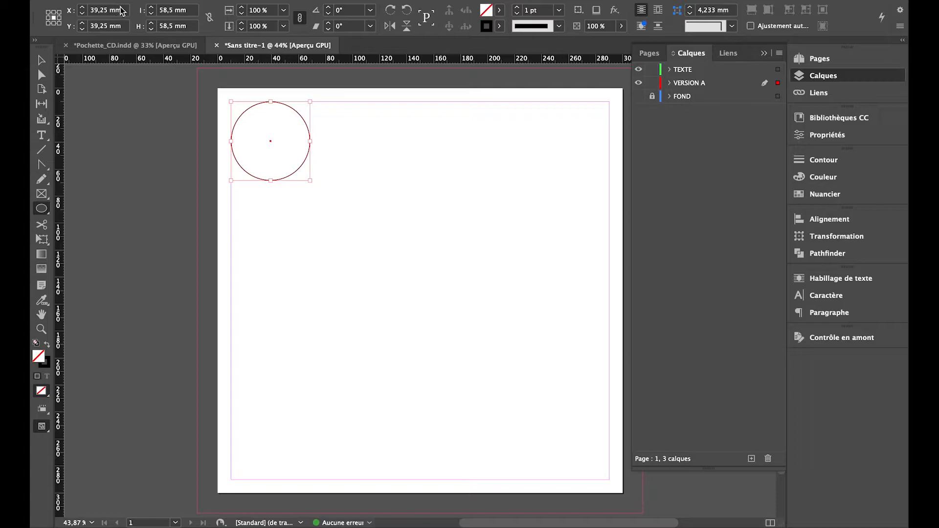
pyautogui.click(841, 239)
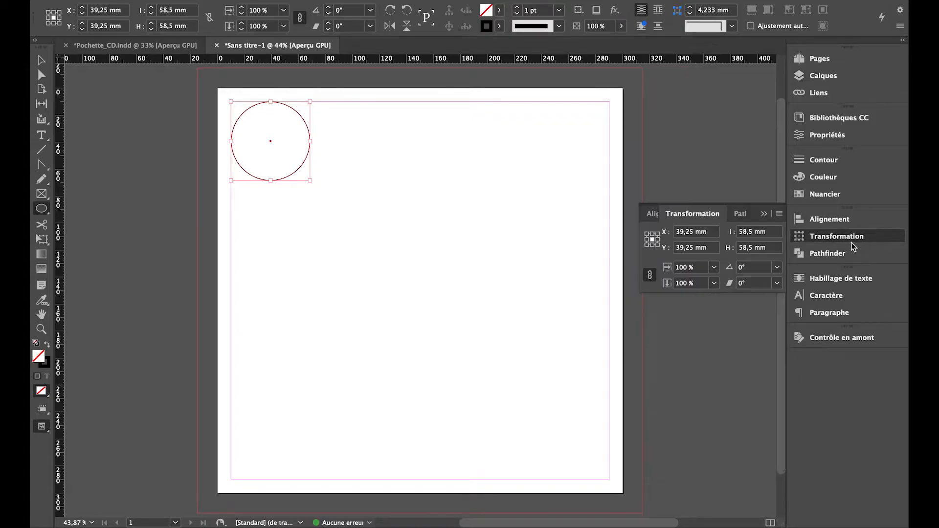
pyautogui.click(718, 233)
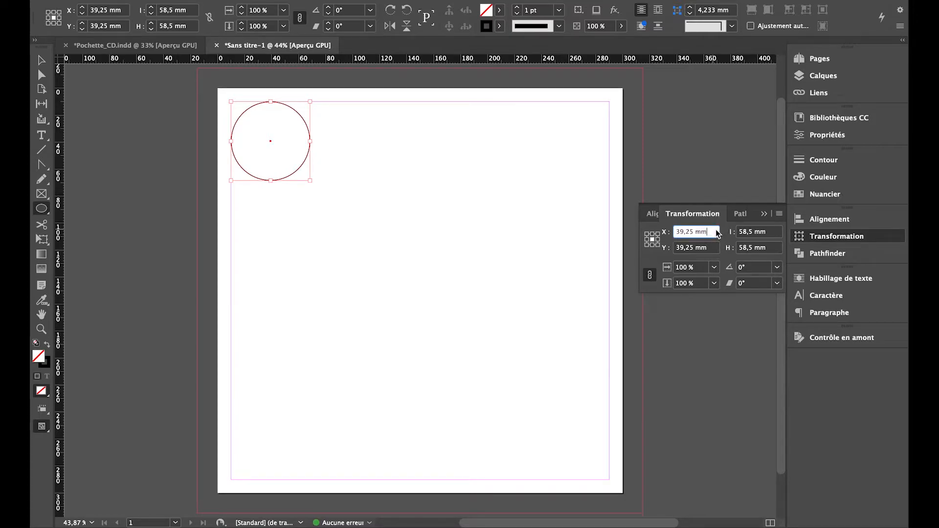
pyautogui.click(778, 234)
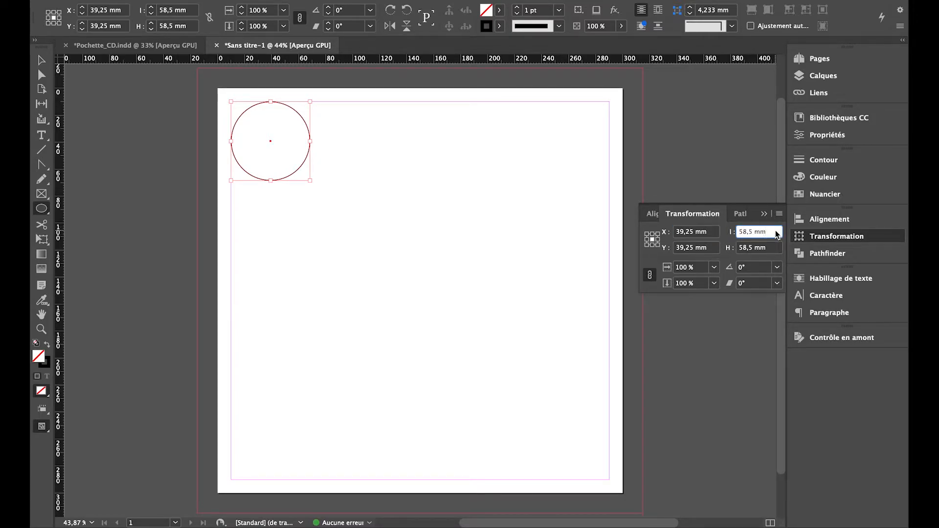
pyautogui.moveTo(772, 237); pyautogui.dragTo(724, 237)
pyautogui.write('60')
pyautogui.press('Tab')
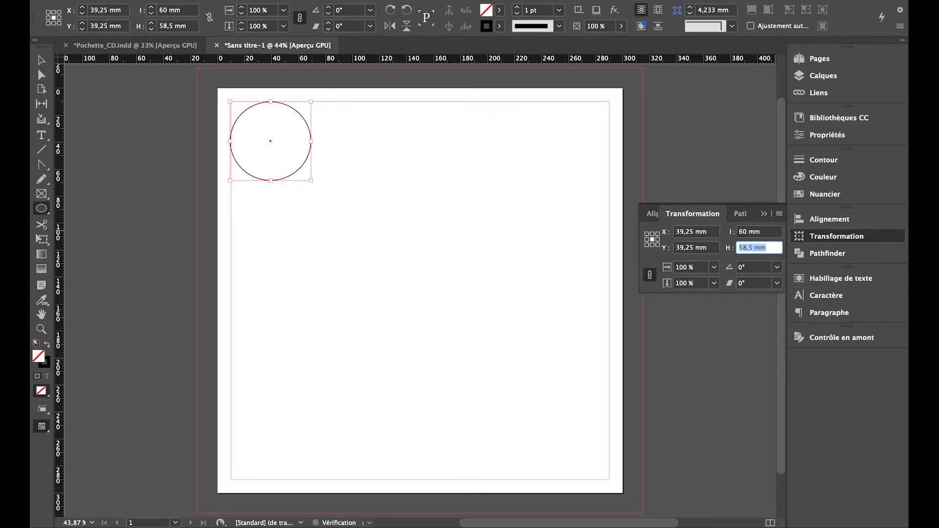
pyautogui.write('60')
pyautogui.press('Return')
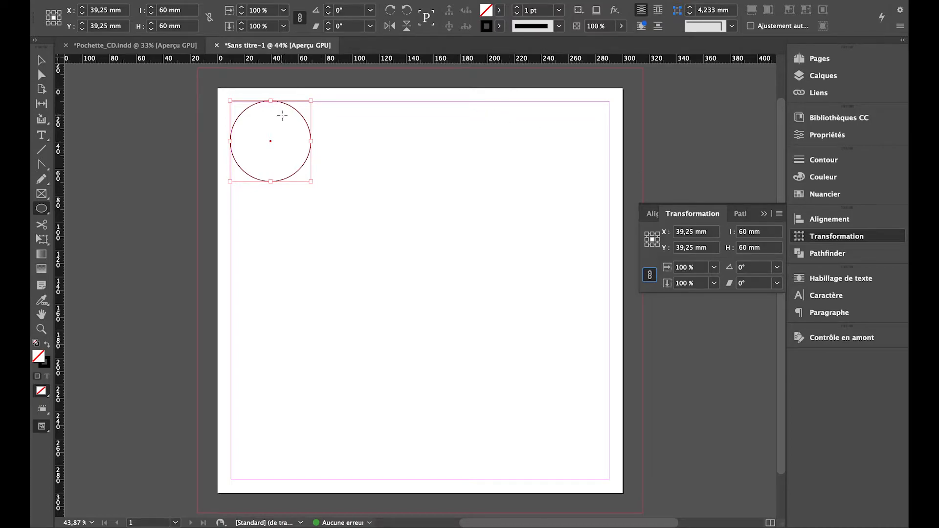
# - Move the circle against the page's top edge, centred at about X 93 mm, Y 30 mm
pyautogui.click(41, 60)
pyautogui.click(130, 133)
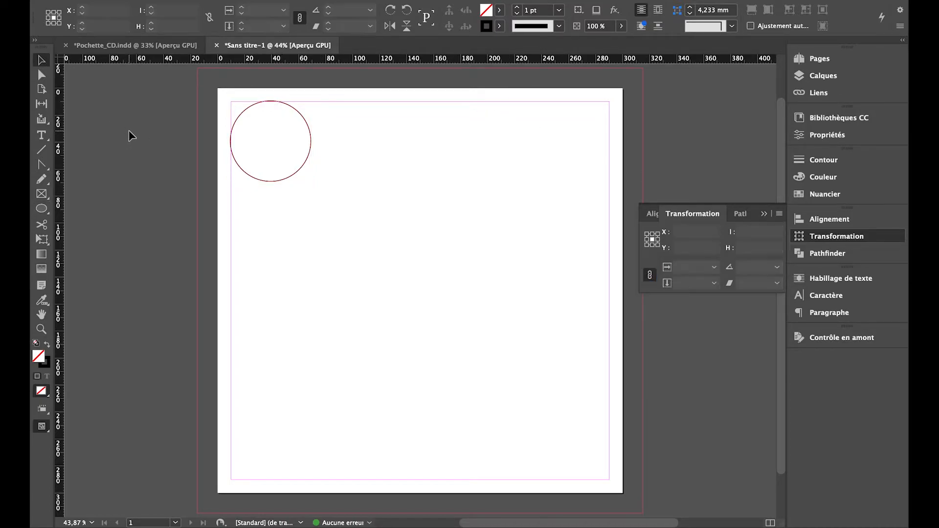
pyautogui.click(269, 181)
pyautogui.click(290, 177)
pyautogui.click(311, 168)
pyautogui.moveTo(311, 170); pyautogui.dragTo(385, 154)
# - Paste four copies of the circle and arrange them in a rough column below it, the lowest at about X 108 mm, Y 256 mm
pyautogui.scroll(-4, 374, 178)
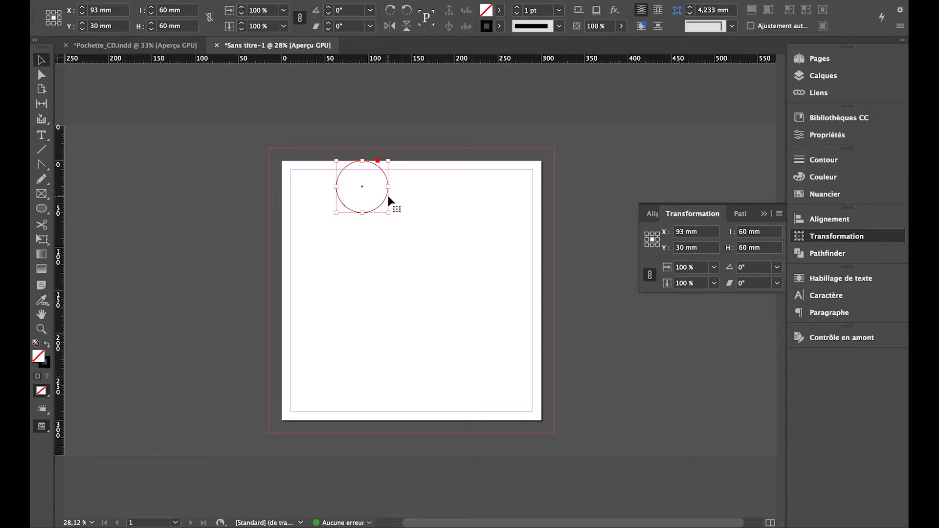
pyautogui.click(403, 229)
pyautogui.hotkey('ctrl', 'v')
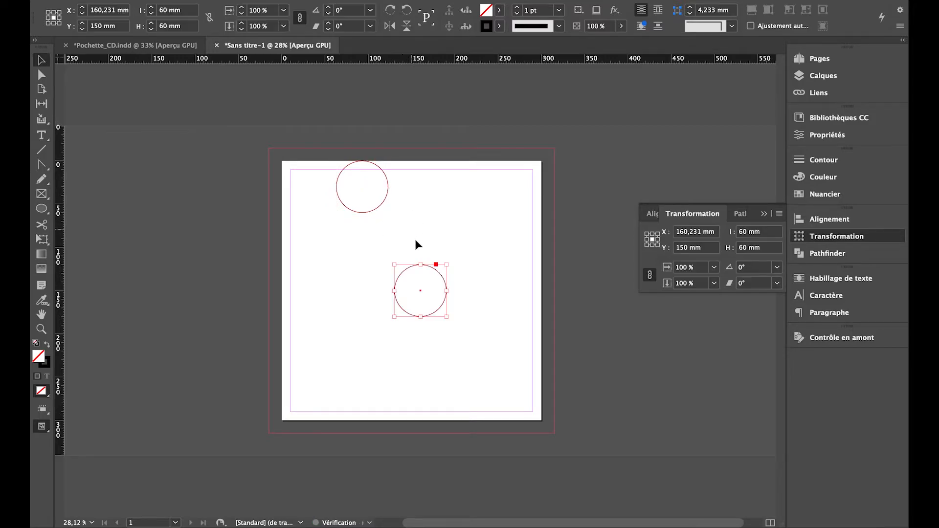
pyautogui.click(412, 277)
pyautogui.moveTo(409, 277); pyautogui.dragTo(361, 208)
pyautogui.hotkey('ctrl', 'v')
pyautogui.moveTo(412, 269); pyautogui.dragTo(352, 258)
pyautogui.hotkey('ctrl', 'v')
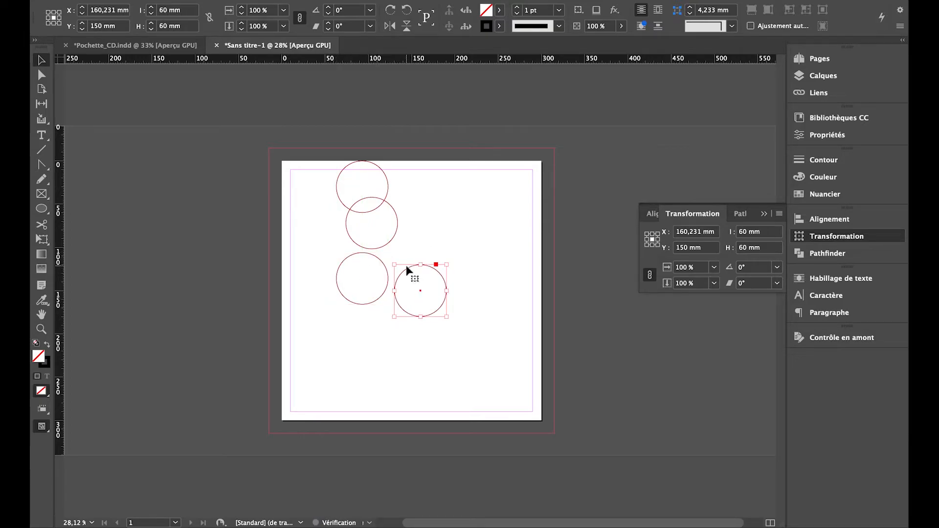
pyautogui.moveTo(409, 269); pyautogui.dragTo(362, 309)
pyautogui.hotkey('ctrl', 'v')
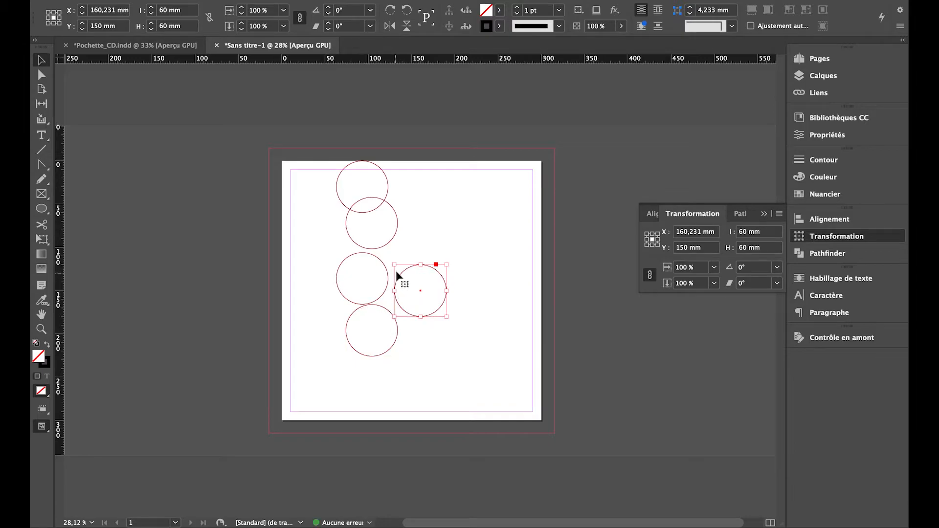
pyautogui.moveTo(404, 273); pyautogui.dragTo(360, 368)
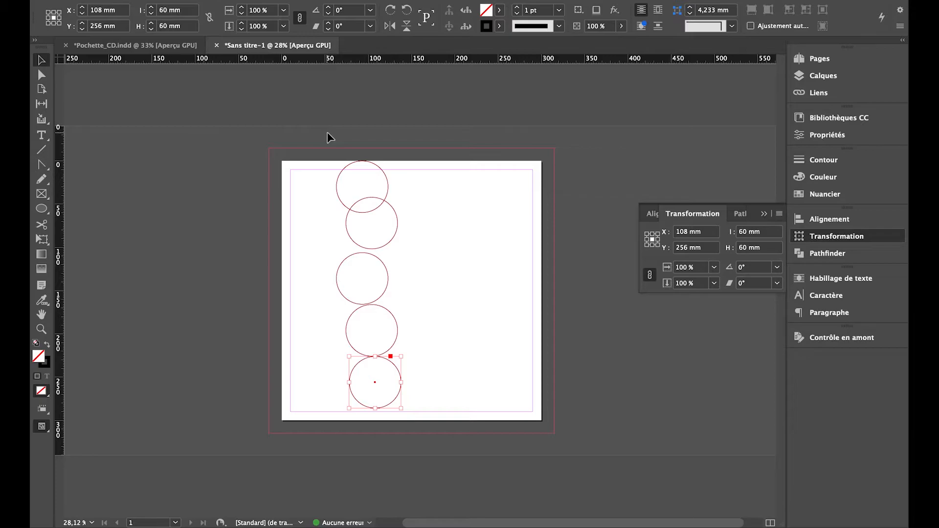
# - Select all the circles and examine the alignment settings and the Aligner sur options
pyautogui.hotkey('ctrl', 'a')
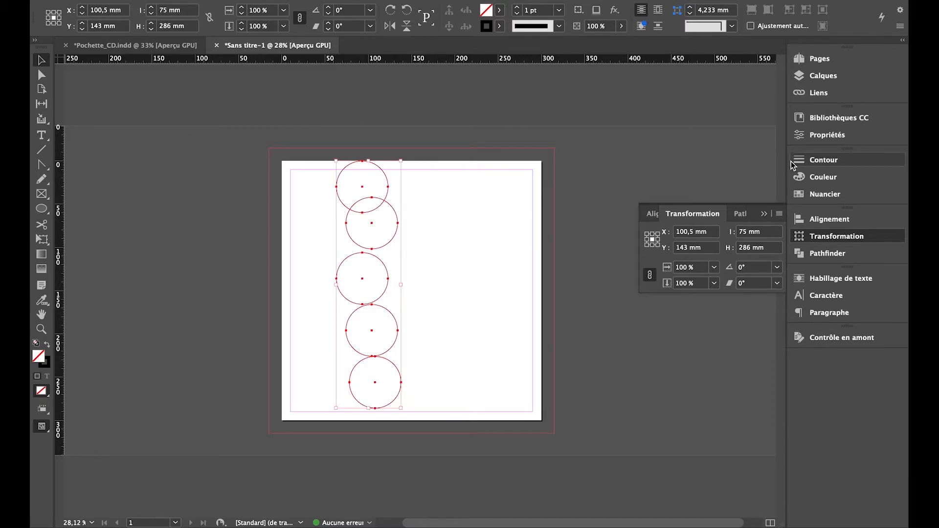
pyautogui.click(825, 220)
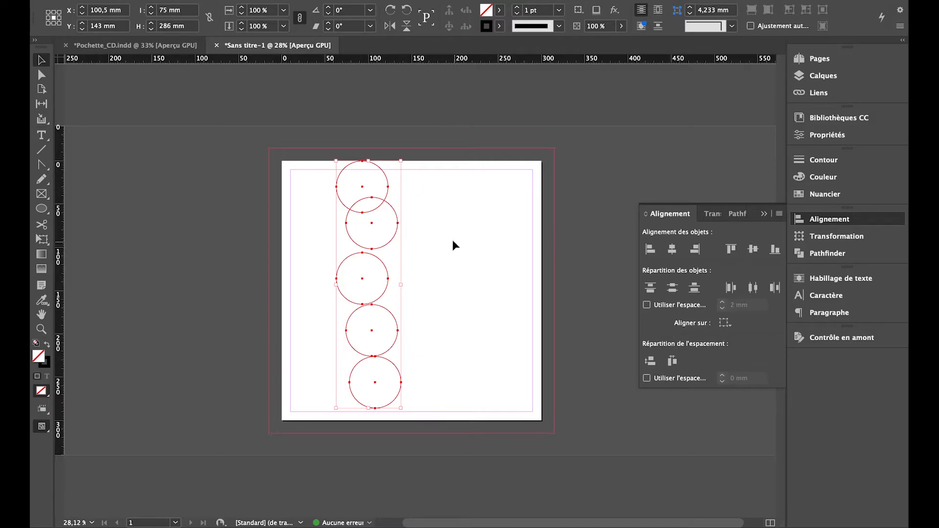
pyautogui.click(725, 322)
pyautogui.click(727, 326)
pyautogui.click(728, 327)
pyautogui.click(747, 327)
pyautogui.click(480, 127)
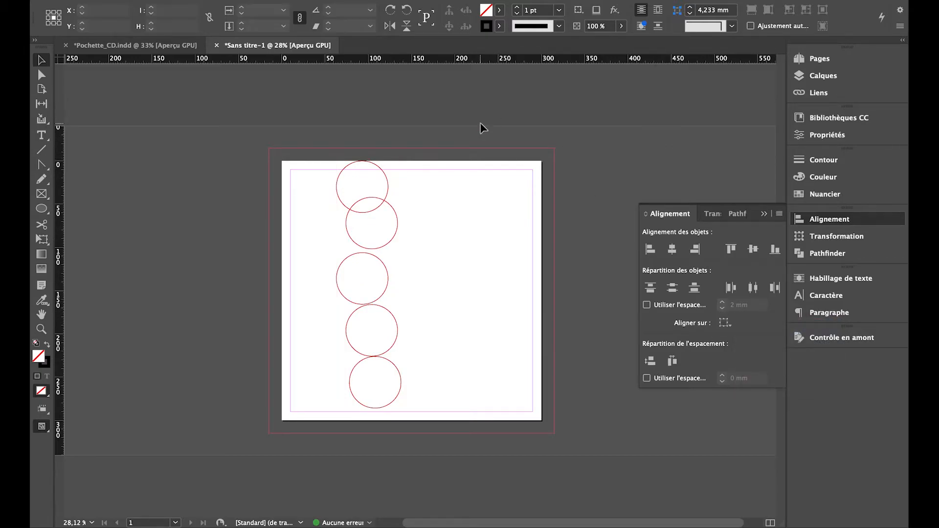
# - Move the top circle to X 88.5 mm, Y 10 mm and the bottom circle to X 96 mm, Y 290 mm
pyautogui.click(380, 166)
pyautogui.moveTo(379, 167); pyautogui.dragTo(376, 150)
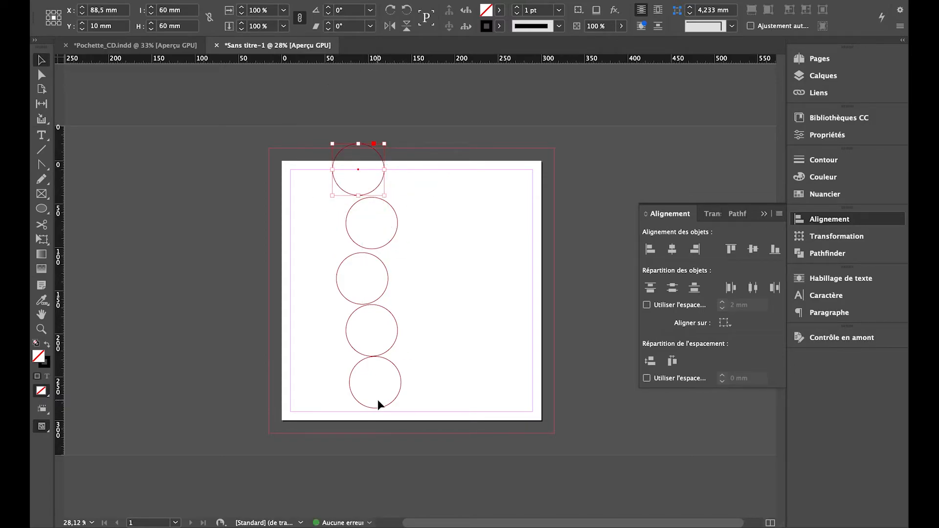
pyautogui.click(401, 395)
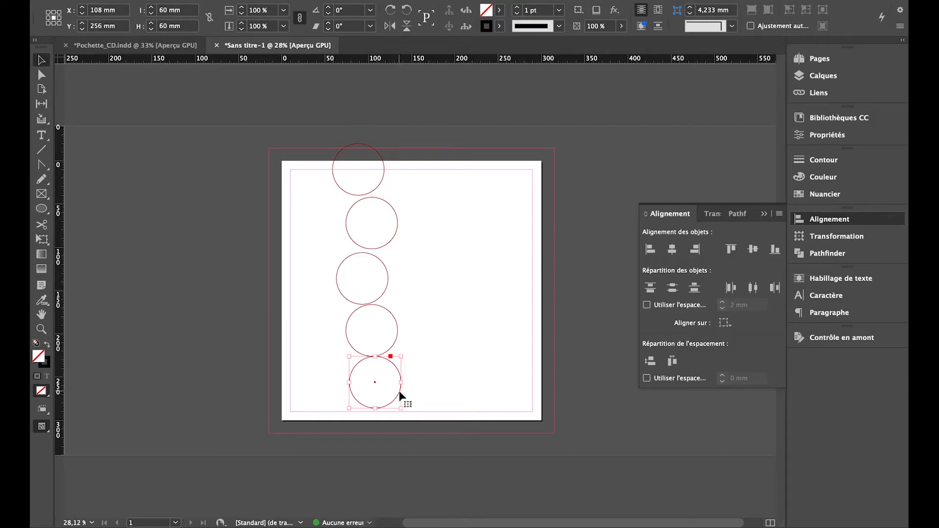
pyautogui.moveTo(399, 396); pyautogui.dragTo(389, 424)
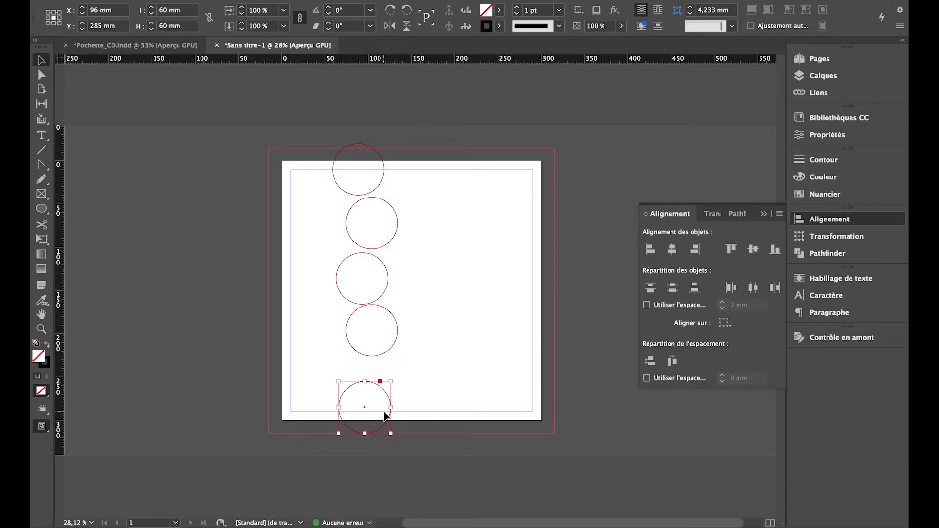
pyautogui.hotkey('shift', 'Down')
pyautogui.hotkey('shift', 'Down')
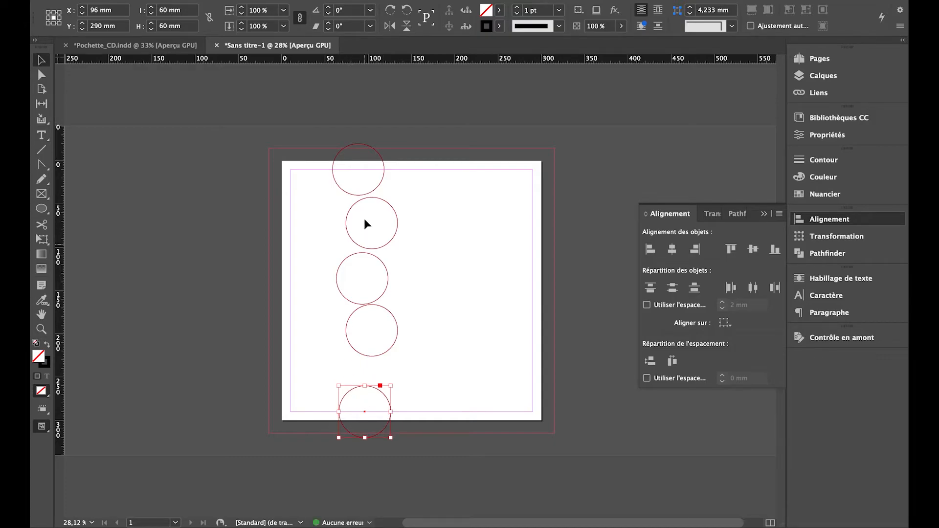
pyautogui.click(366, 195)
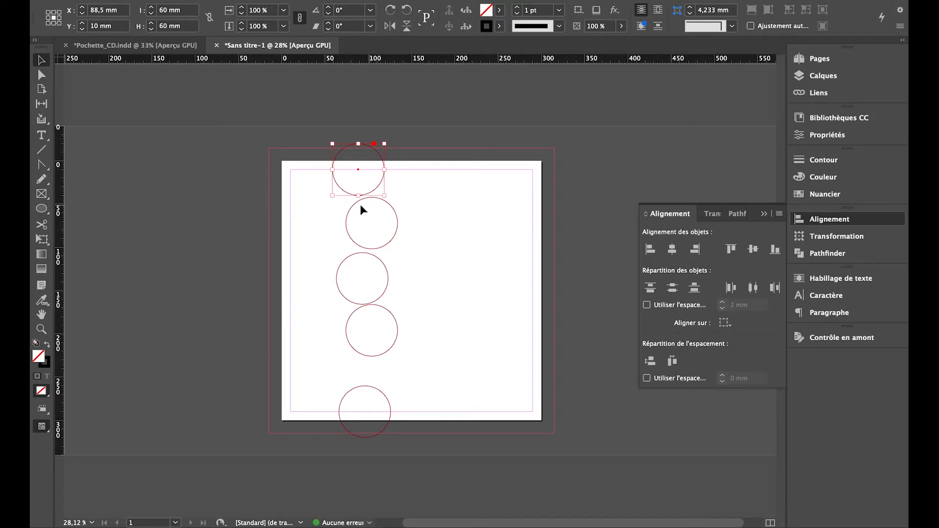
pyautogui.click(418, 243)
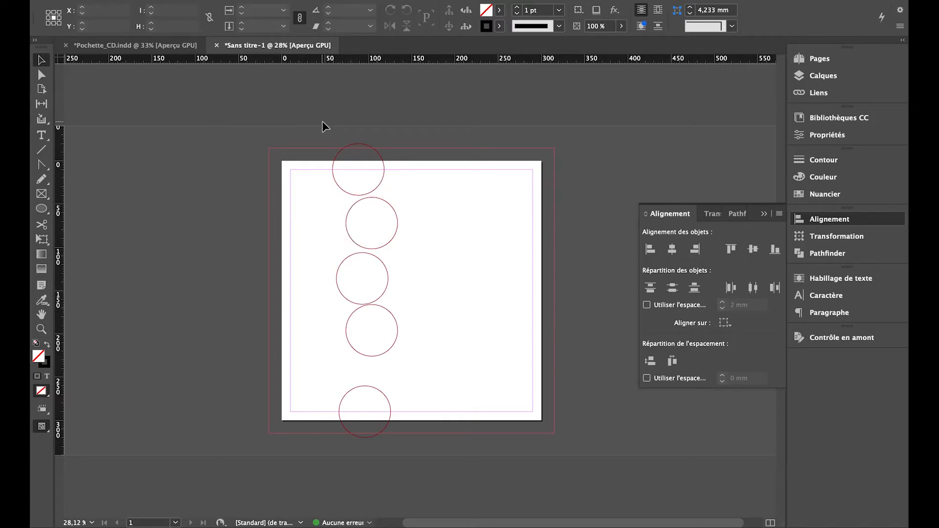
# - Distribute all five circles evenly by their vertical centres and align their left edges
pyautogui.press('super+a')
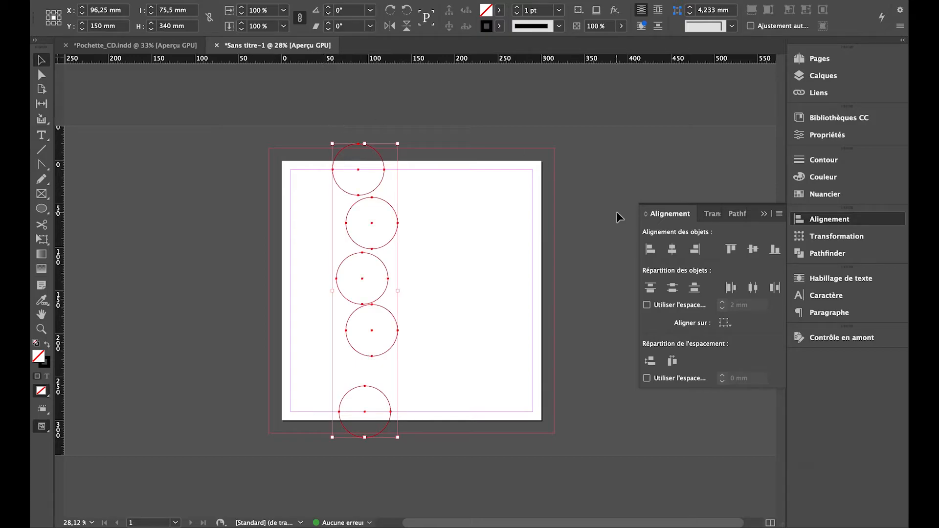
pyautogui.click(673, 288)
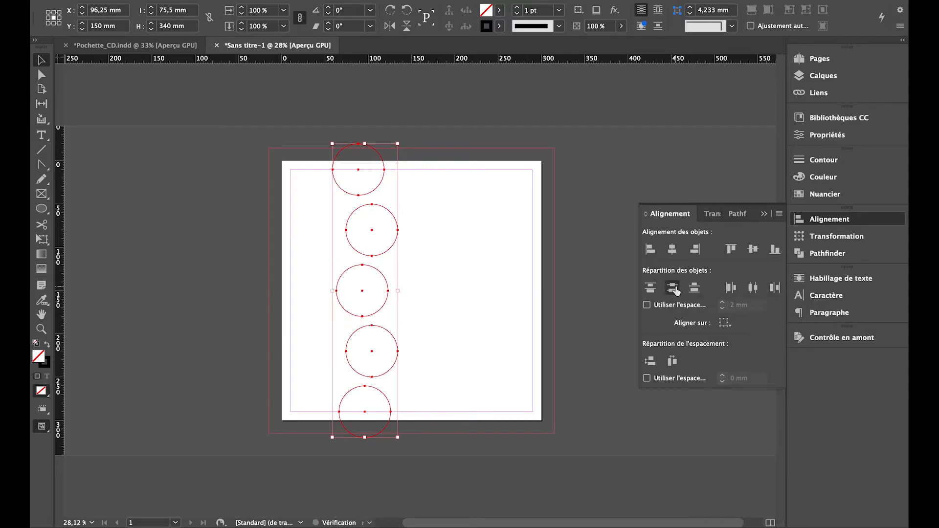
pyautogui.click(652, 251)
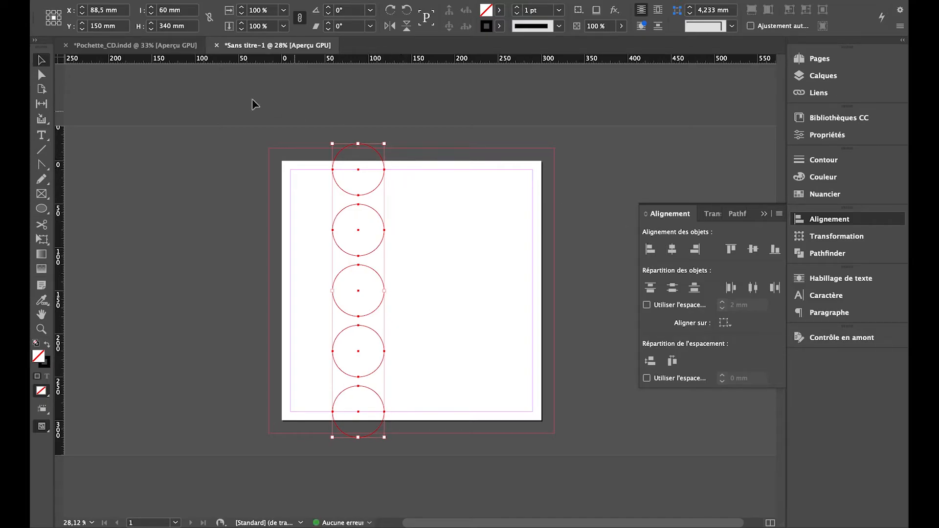
# - Compare with Pochette_CD.indd, and scale the column of circles in Sans titre-1 about its centre to about 49.4 mm wide and 280 mm tall
pyautogui.click(166, 45)
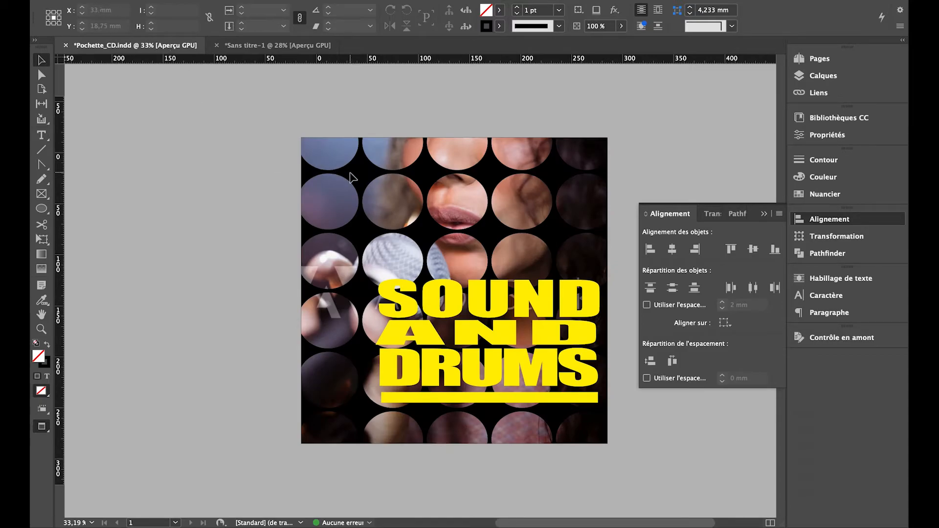
pyautogui.click(254, 49)
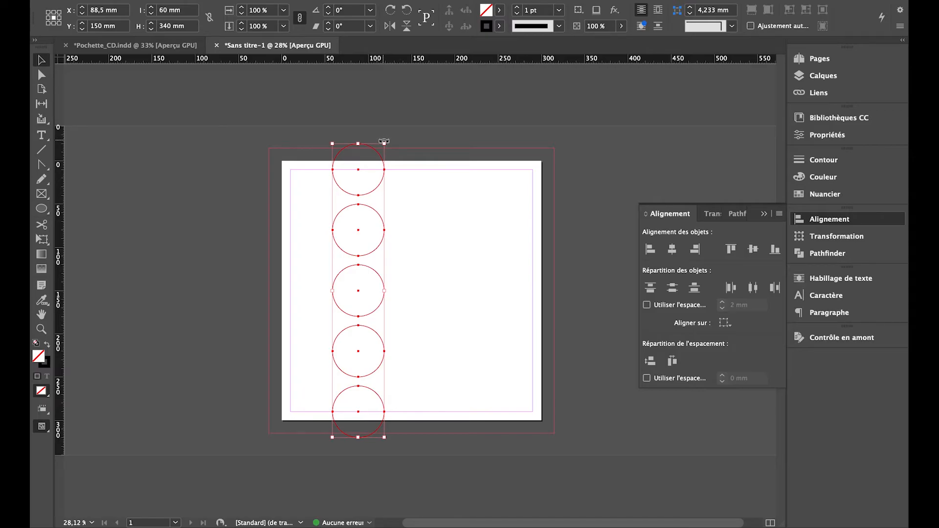
pyautogui.moveTo(384, 144); pyautogui.dragTo(370, 175)
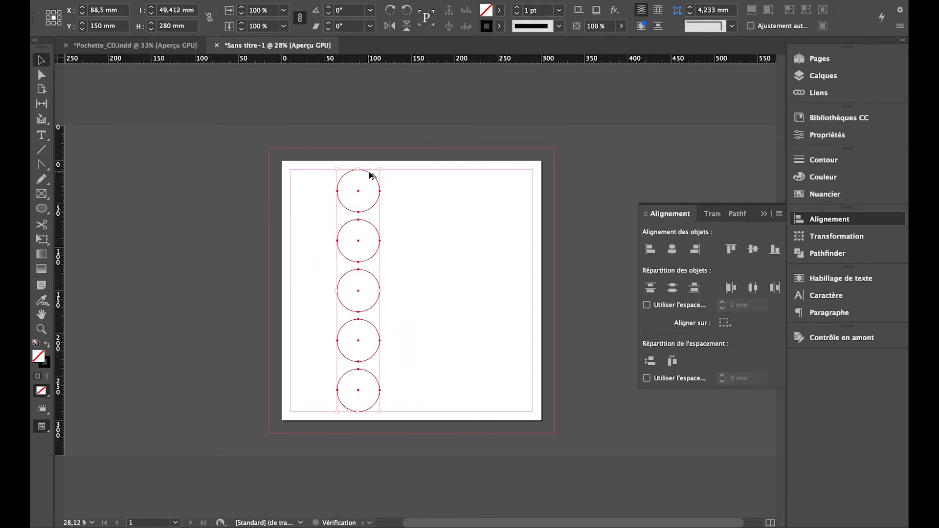
pyautogui.click(412, 178)
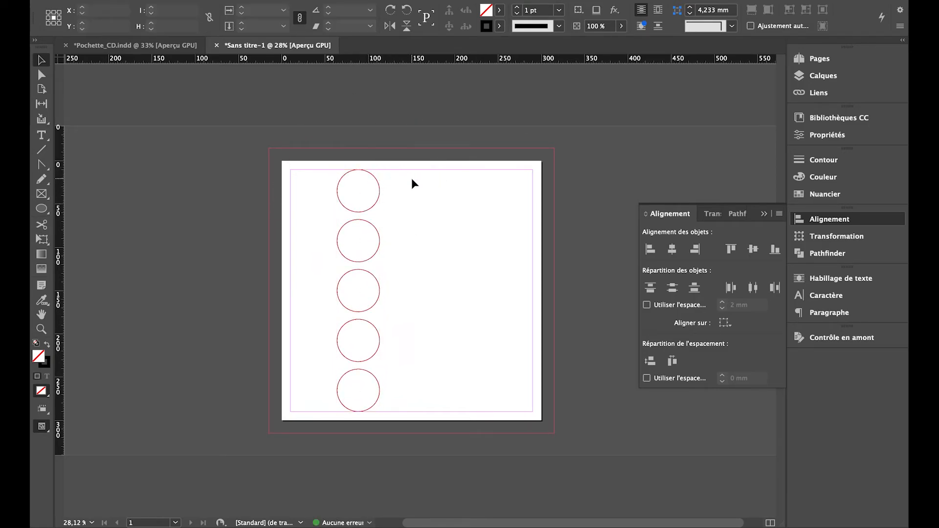
# - Duplicate the top circle and place the copy above the column at X 88.5 mm, about Y -20.7 mm
pyautogui.click(379, 191)
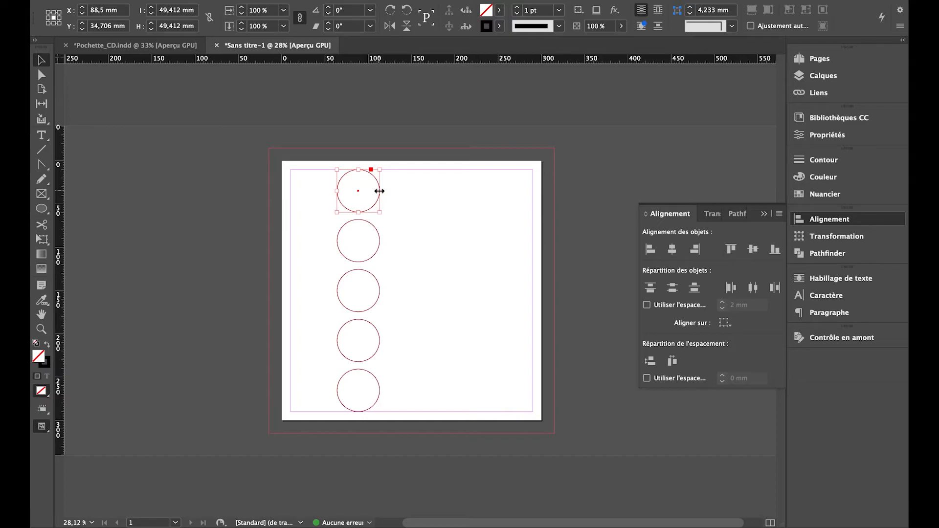
pyautogui.hotkey('ctrl', 'v')
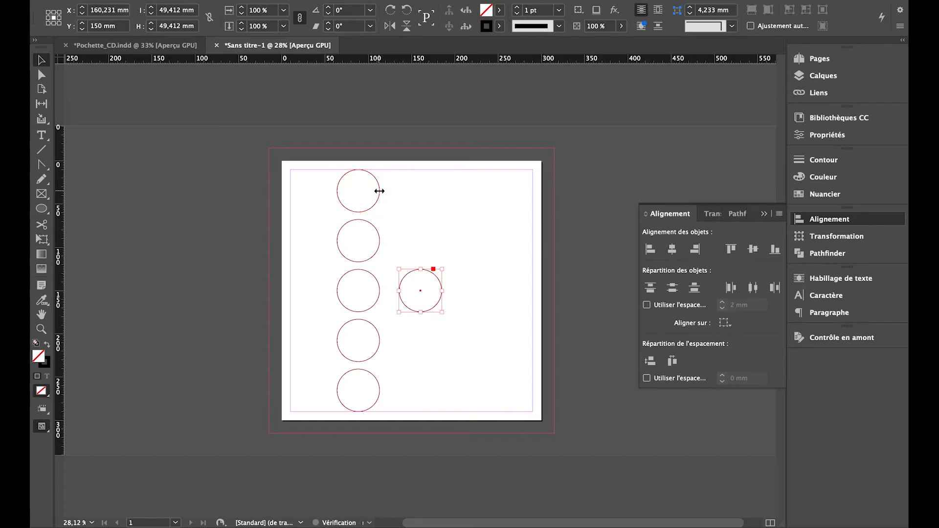
pyautogui.moveTo(412, 278); pyautogui.dragTo(351, 131)
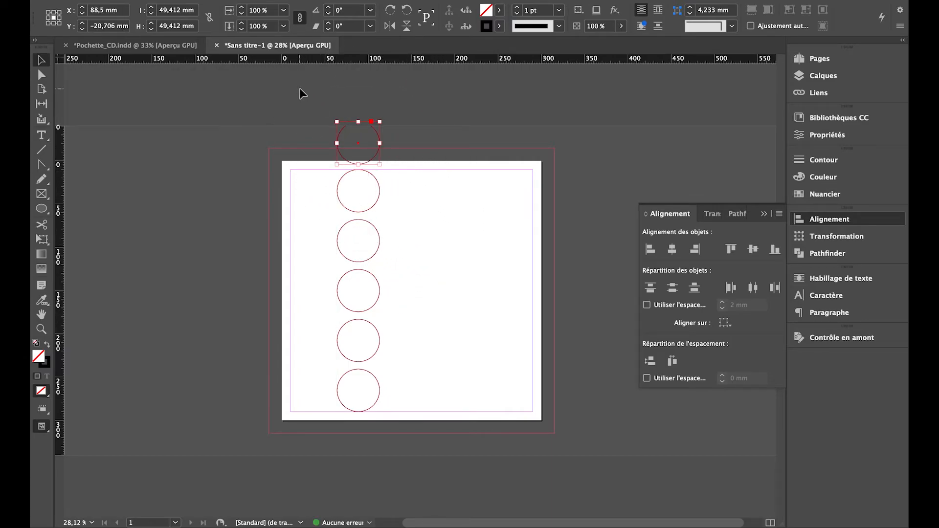
# - Move all six circles together to about X 86.7 mm, Y 147 mm, with the lowest one against the lower bleed line
pyautogui.hotkey('ctrl', 'a')
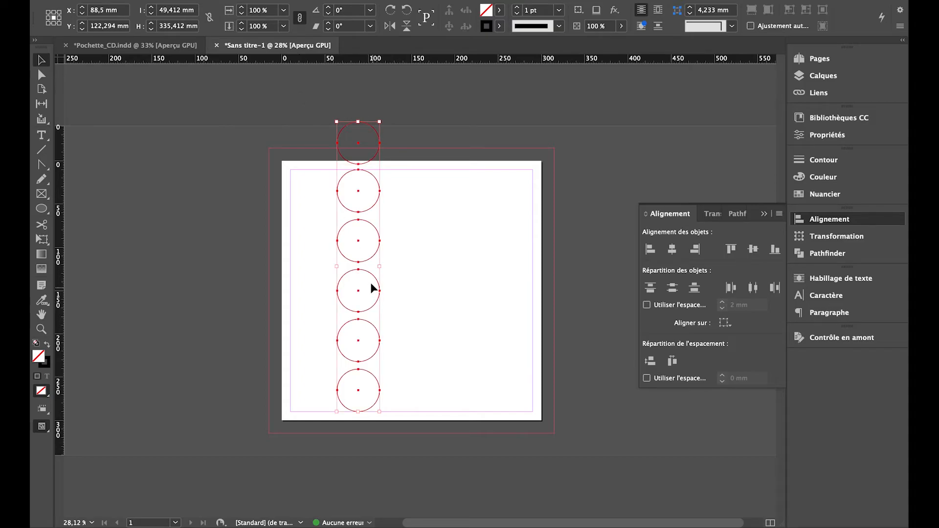
pyautogui.moveTo(363, 266); pyautogui.dragTo(364, 288)
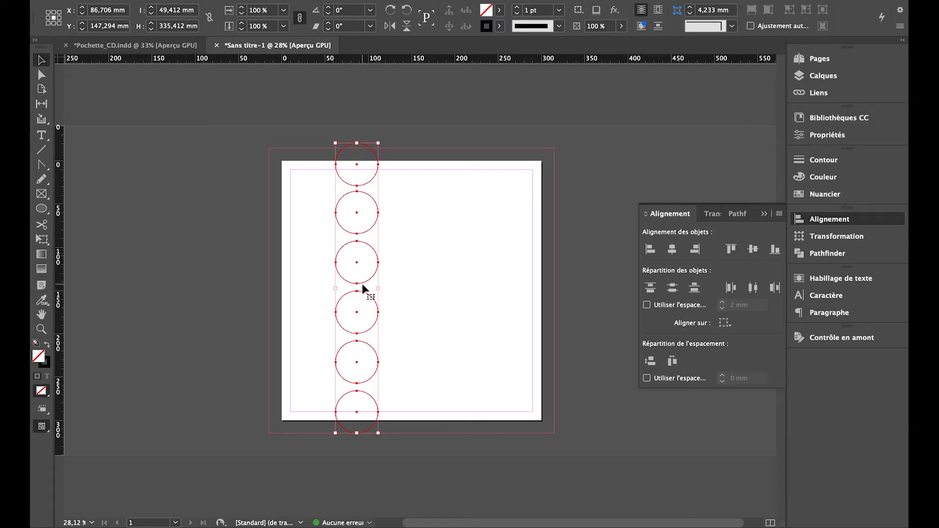
pyautogui.press('Up')
pyautogui.scroll(8, 375, 414)
pyautogui.scroll(-5, 375, 414)
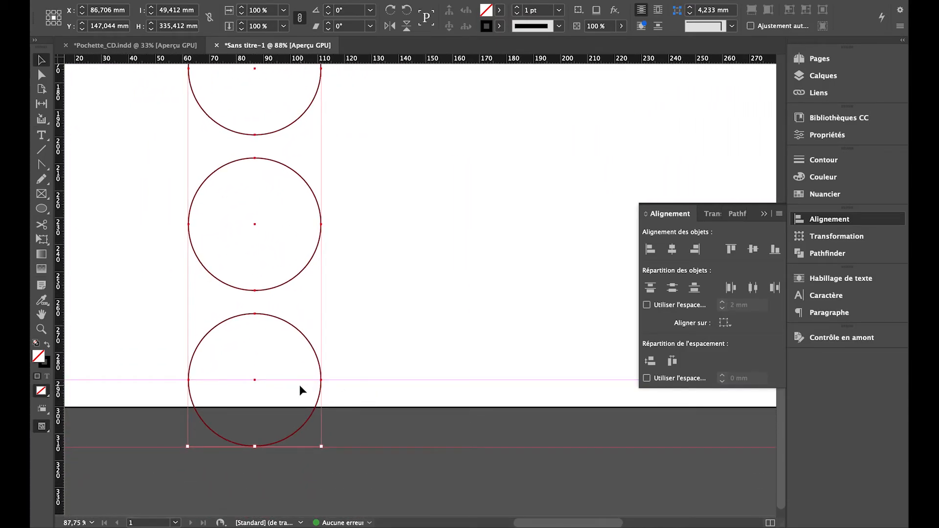
pyautogui.click(425, 344)
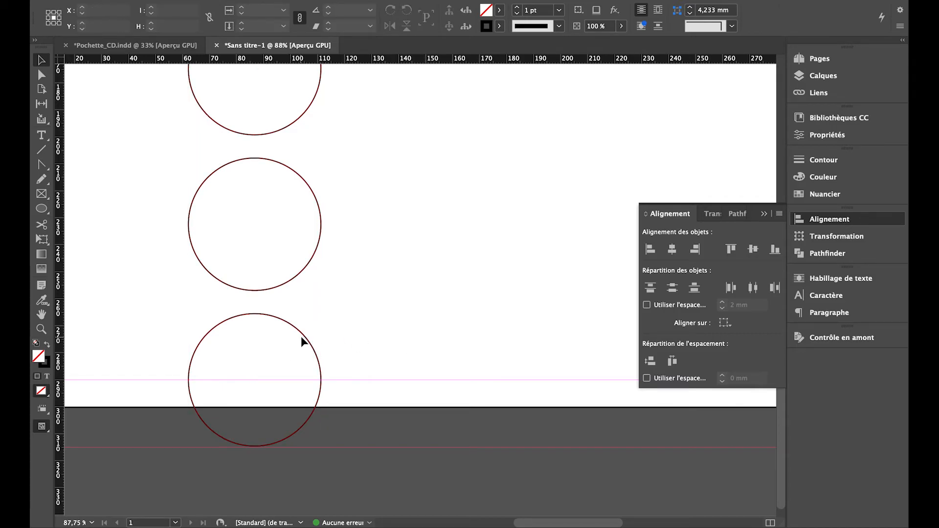
pyautogui.click(307, 339)
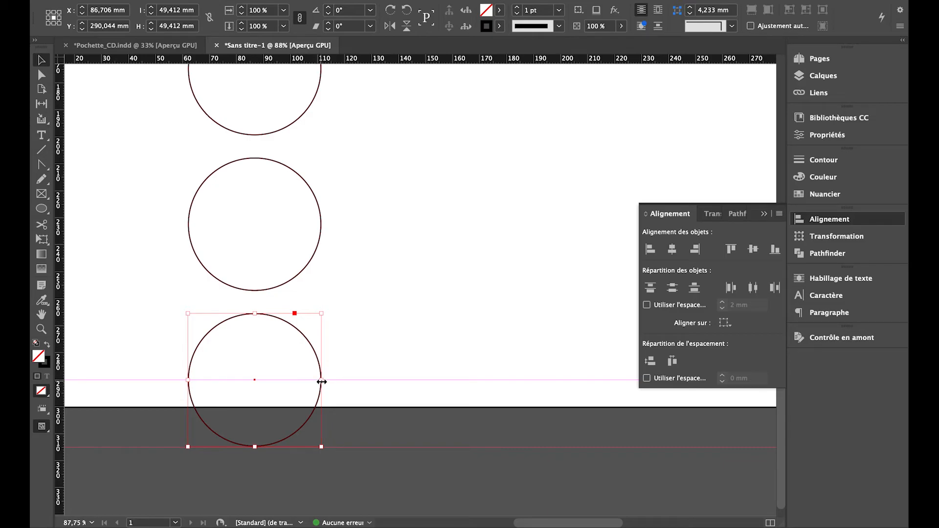
pyautogui.scroll(-10, 347, 360)
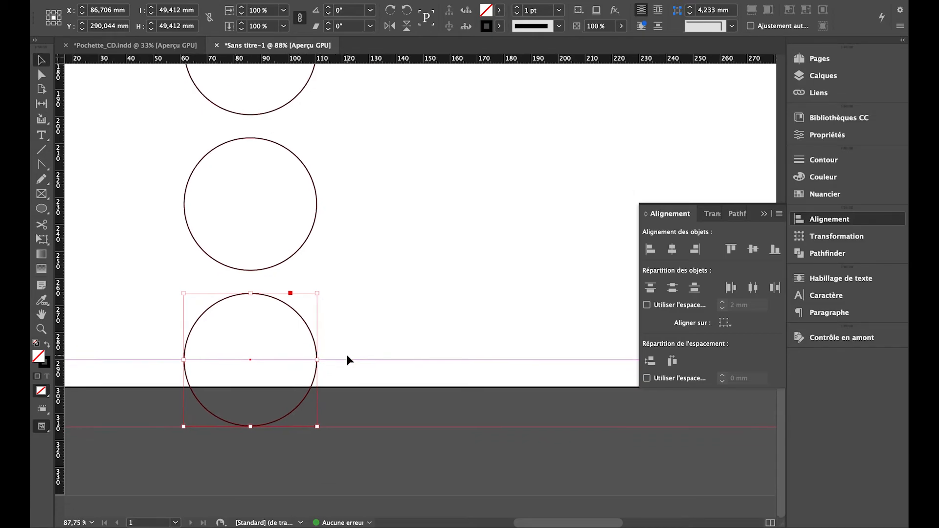
# - Move the top circle down to about Y 9.7 mm so that its upper edge meets the upper bleed line
pyautogui.scroll(1, 348, 360)
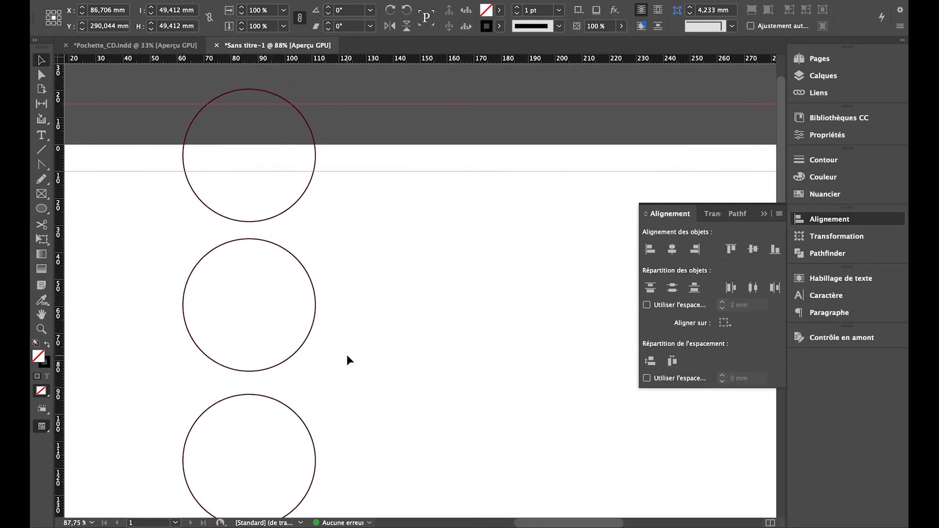
pyautogui.click(277, 219)
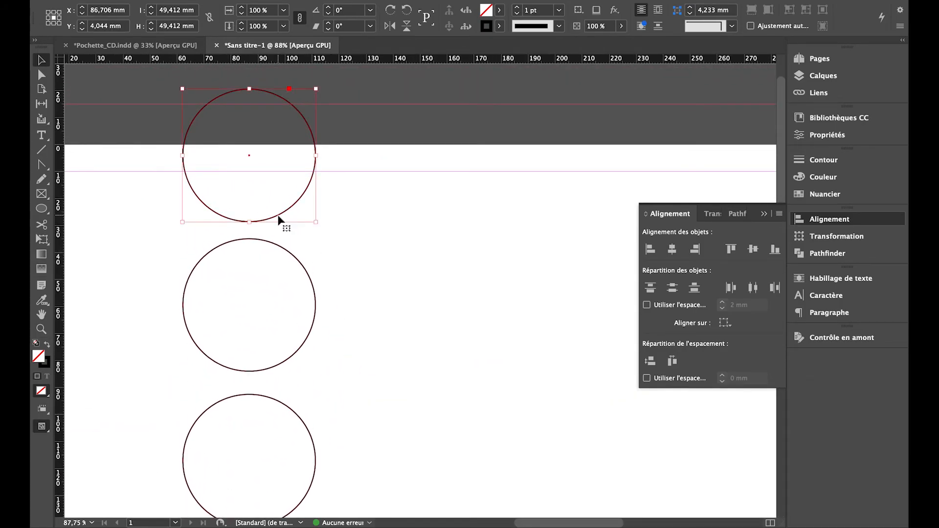
pyautogui.moveTo(278, 219); pyautogui.dragTo(278, 228)
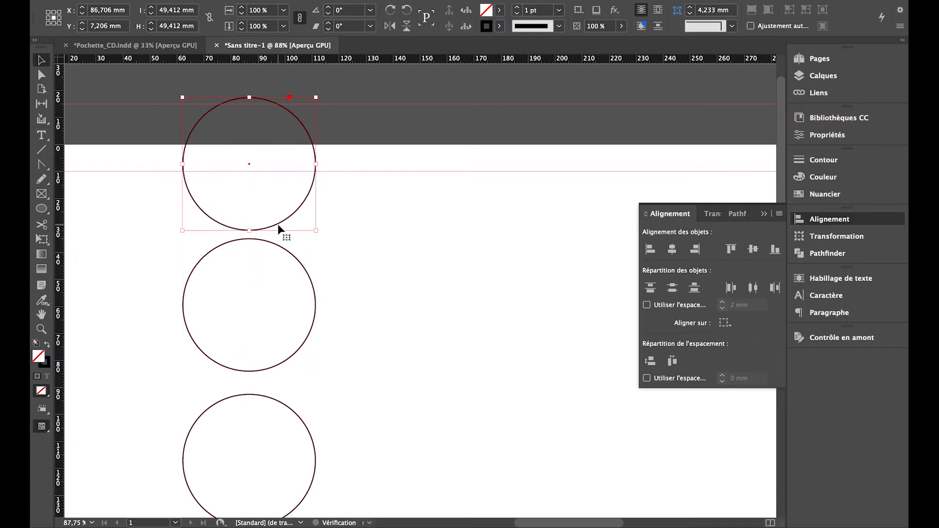
pyautogui.press('Down')
pyautogui.press('Down')
pyautogui.press('Down')
pyautogui.press('Down')
pyautogui.press('Down')
pyautogui.press('Down')
pyautogui.press('Down')
pyautogui.press('Down')
pyautogui.press('Down')
pyautogui.press('Down')
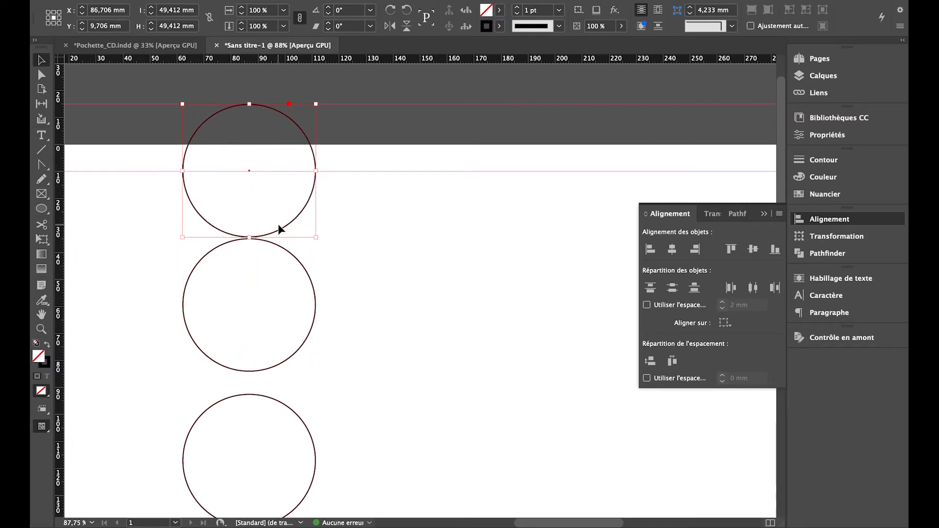
# - Align the left edges of all six circles and distribute them evenly by their vertical centres
pyautogui.hotkey('ctrl', 'a')
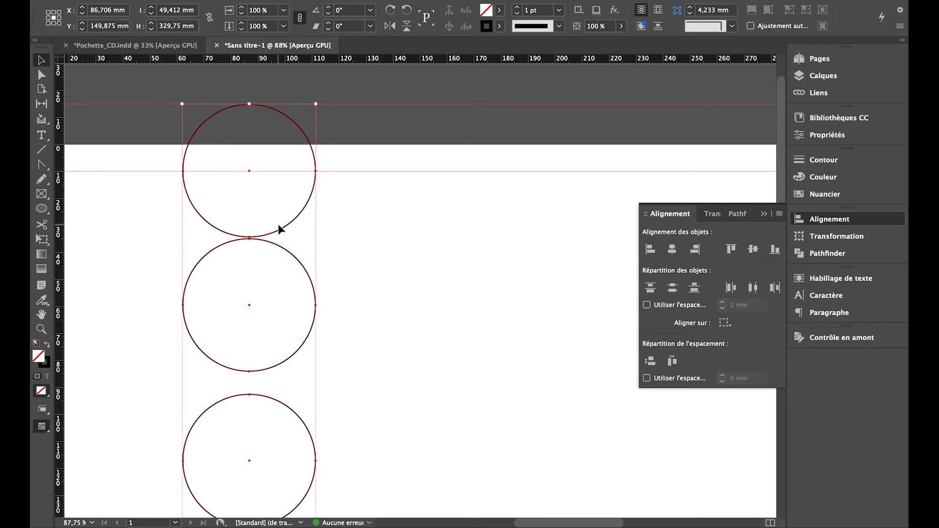
pyautogui.click(651, 250)
pyautogui.click(673, 288)
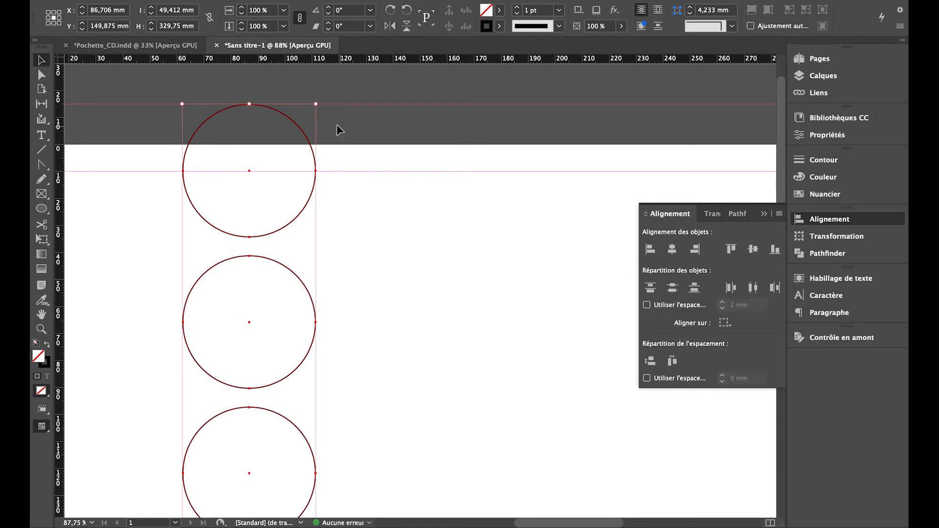
# - Enlarge all the circles together to about 52.6 mm in diameter, and move the top one down to about Y 10.2 mm
pyautogui.moveTo(317, 105); pyautogui.dragTo(321, 105)
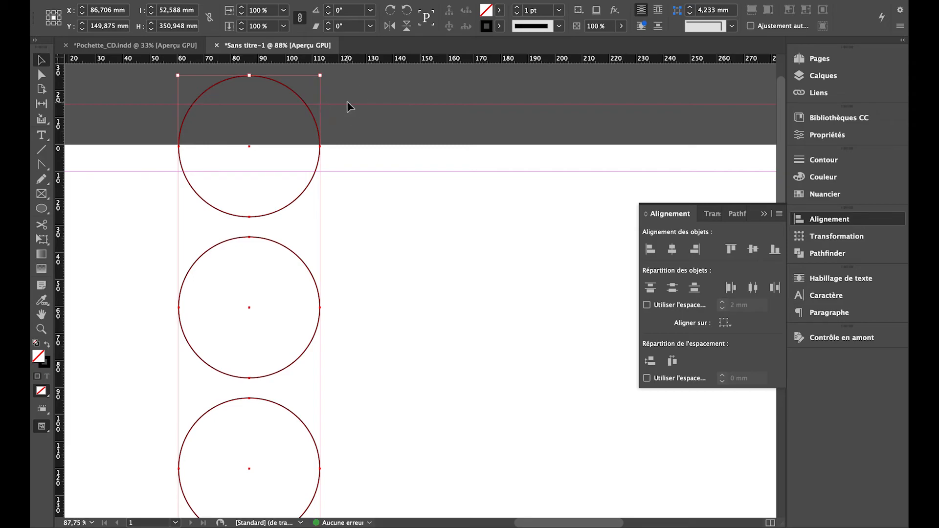
pyautogui.click(344, 108)
pyautogui.click(312, 115)
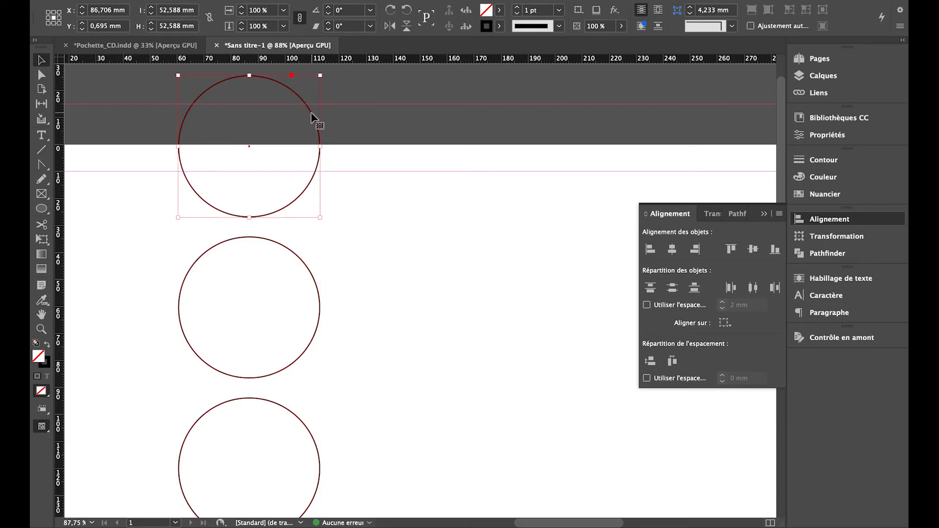
pyautogui.press('Down')
pyautogui.press('Down')
pyautogui.press('Down')
pyautogui.press('Down')
pyautogui.press('Down')
pyautogui.press('Down')
pyautogui.press('Down')
pyautogui.press('Down')
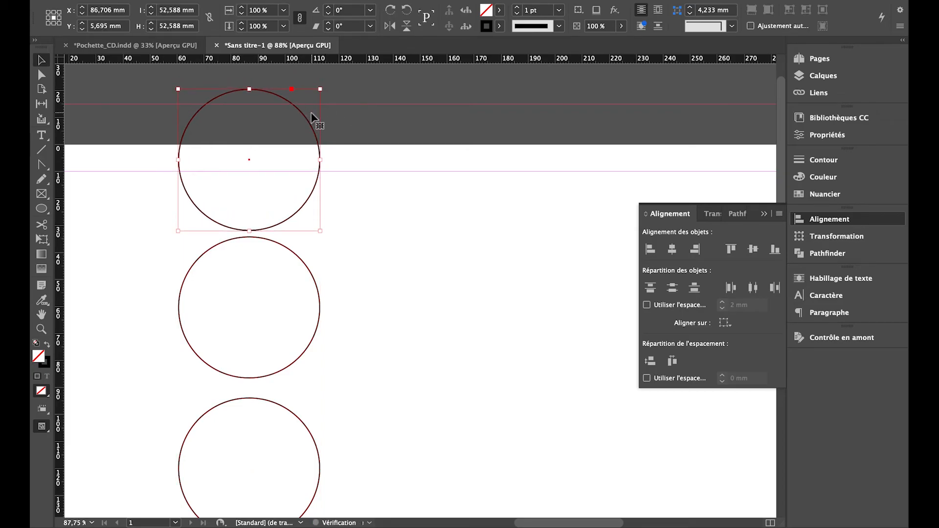
pyautogui.press('Down')
pyautogui.press('Down')
pyautogui.press('Down')
pyautogui.press('Down')
pyautogui.press('Down')
pyautogui.press('Down')
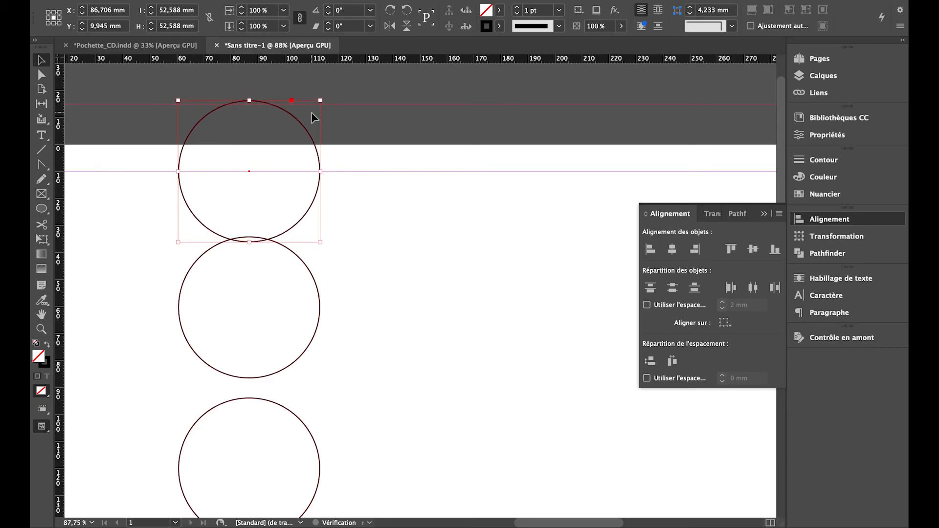
pyautogui.scroll(2, 363, 255)
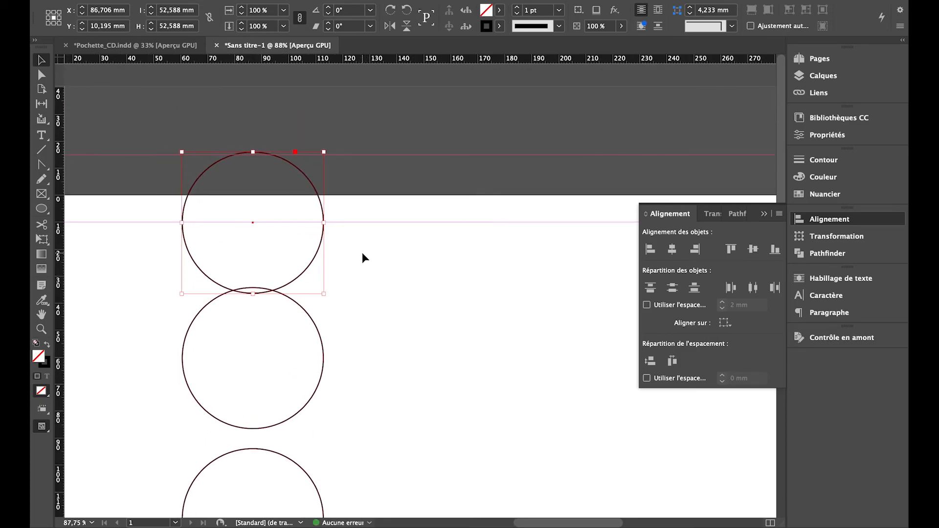
# - Move the bottom circle up to about Y 289.8 mm, centred on the page's lower margin line
pyautogui.scroll(-10, 363, 256)
pyautogui.hscroll(1, 363, 254)
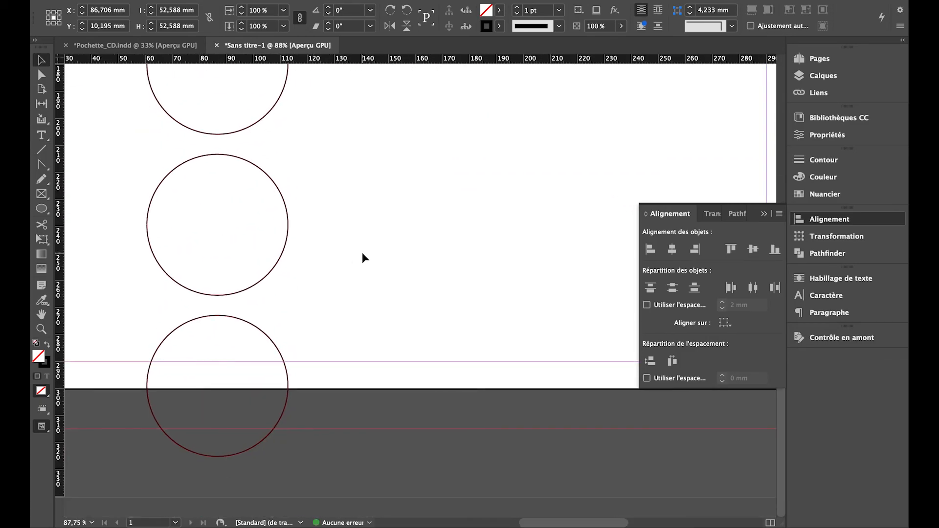
pyautogui.click(250, 324)
pyautogui.hotkey('shift', 'Up')
pyautogui.hotkey('shift', 'Up')
pyautogui.hotkey('shift', 'Up')
pyautogui.hotkey('shift', 'Up')
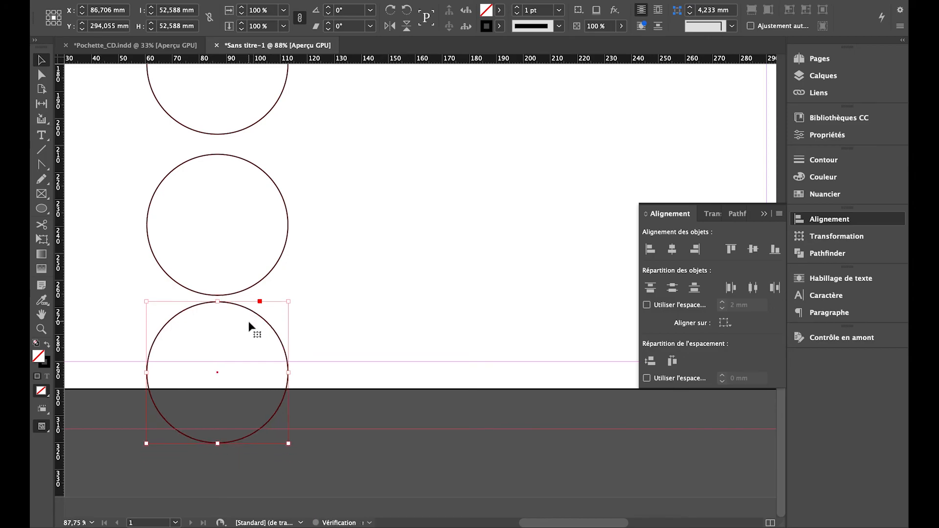
pyautogui.press('Down')
pyautogui.press('Down')
pyautogui.press('Down')
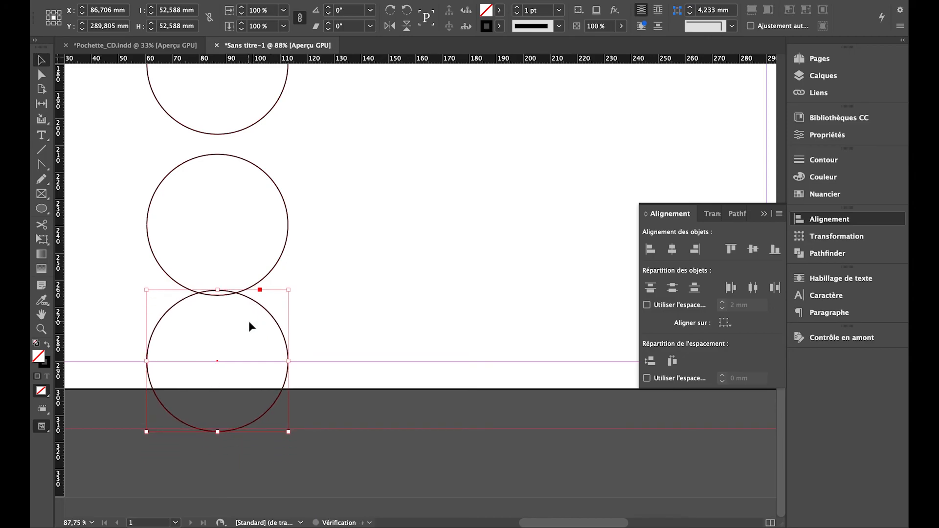
# - Redistribute the six enlarged circles evenly by their vertical centres between the top and bottom ones
pyautogui.hotkey('ctrl', 'a')
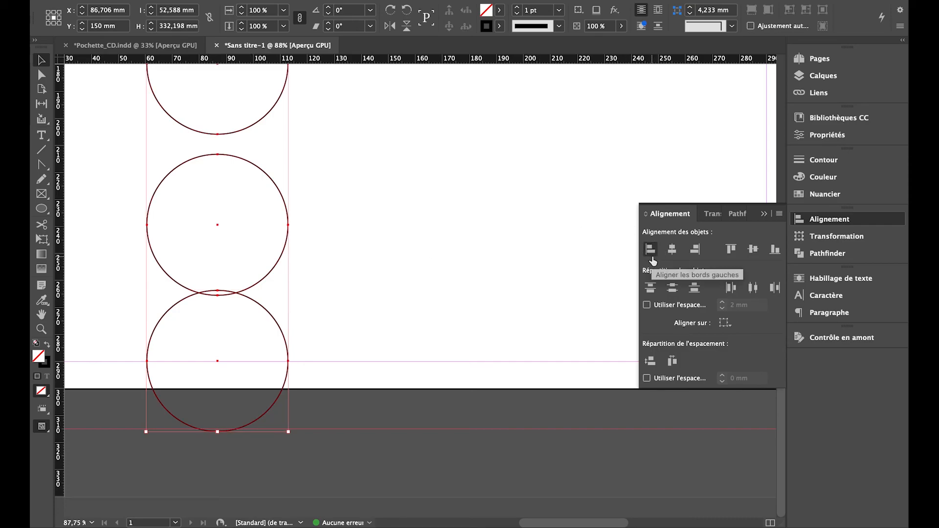
pyautogui.click(674, 288)
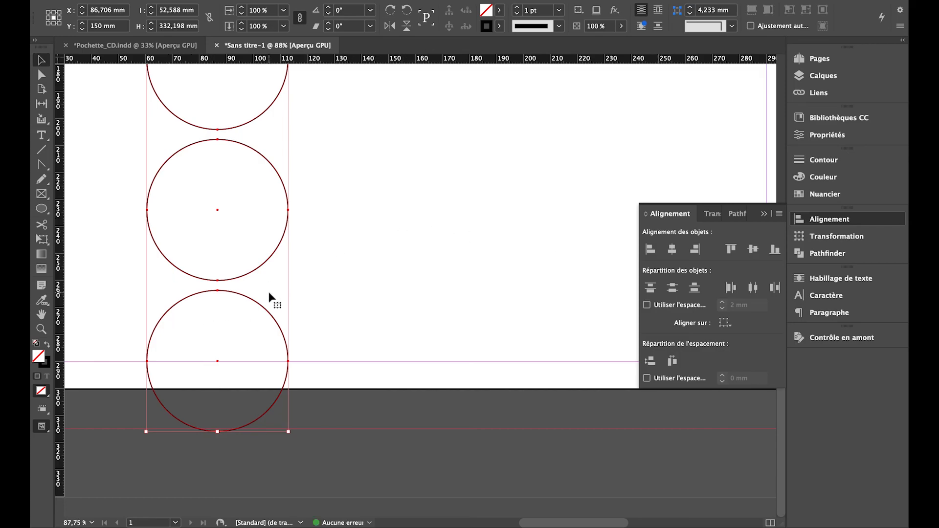
pyautogui.scroll(-6, 268, 291)
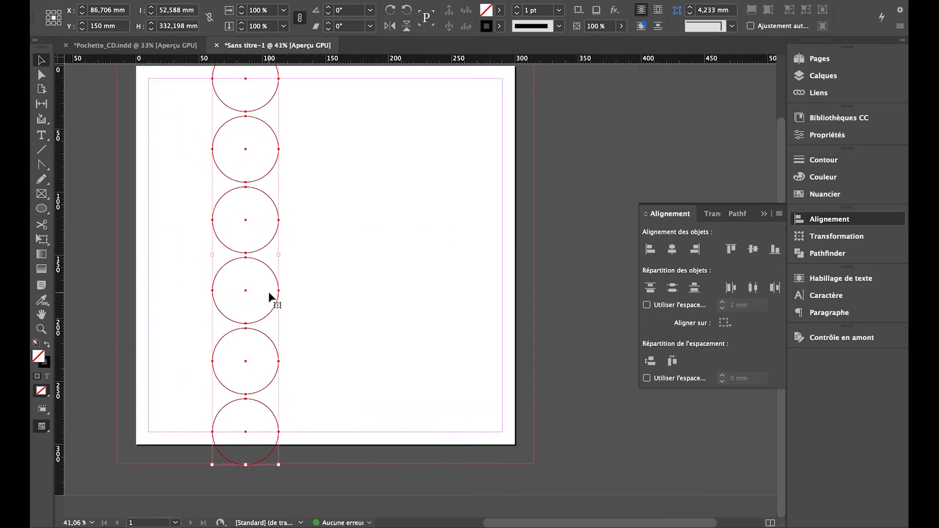